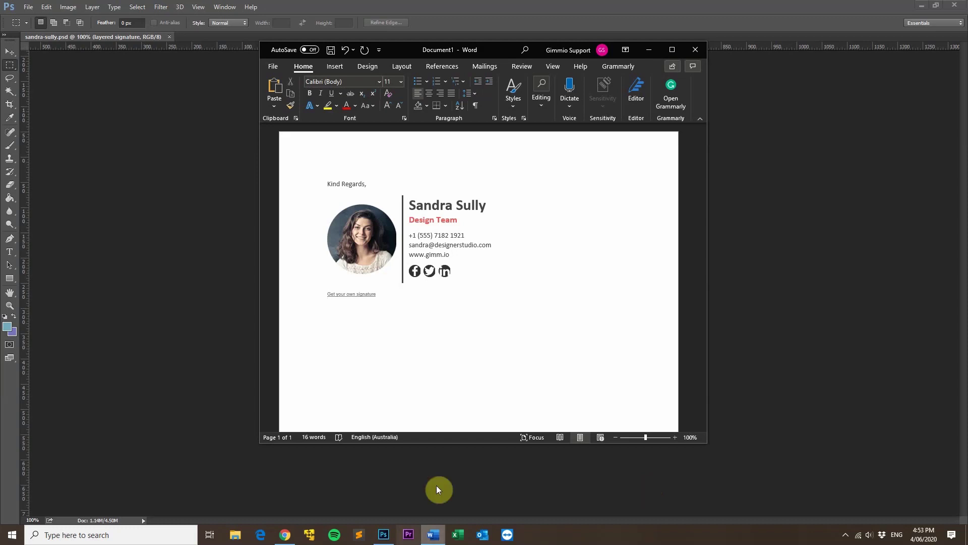
# - Bring the Photoshop signature image in front of the Word document
pyautogui.click(486, 5)
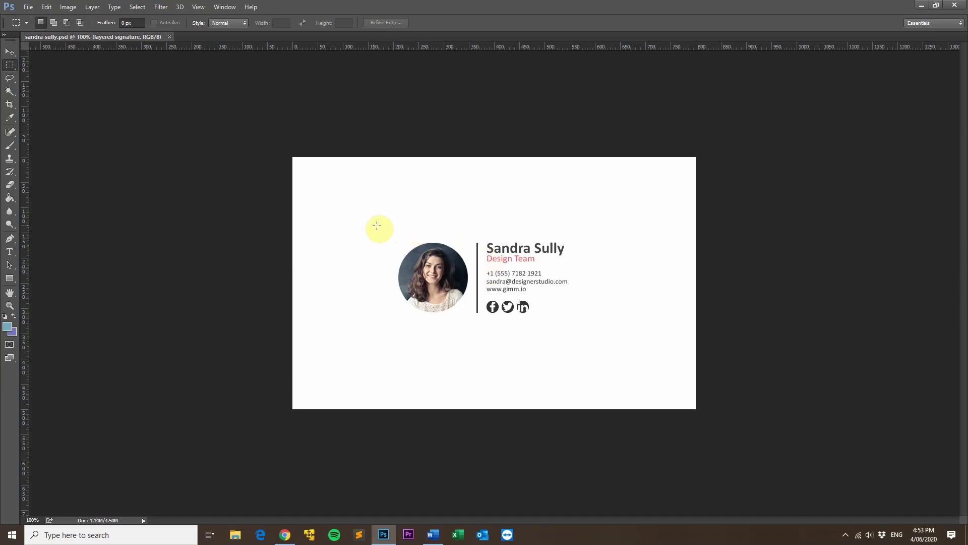
# - Draw a rectangular selection around the whole signature, then return to Word
pyautogui.moveTo(390, 228)
pyautogui.mouseDown()
pyautogui.moveTo(575, 308)
pyautogui.moveTo(613, 367)
pyautogui.moveTo(580, 348)
pyautogui.moveTo(457, 322)
pyautogui.moveTo(471, 325)
pyautogui.moveTo(467, 308)
pyautogui.moveTo(590, 331)
pyautogui.moveTo(575, 323)
pyautogui.mouseUp()
pyautogui.click(575, 322)
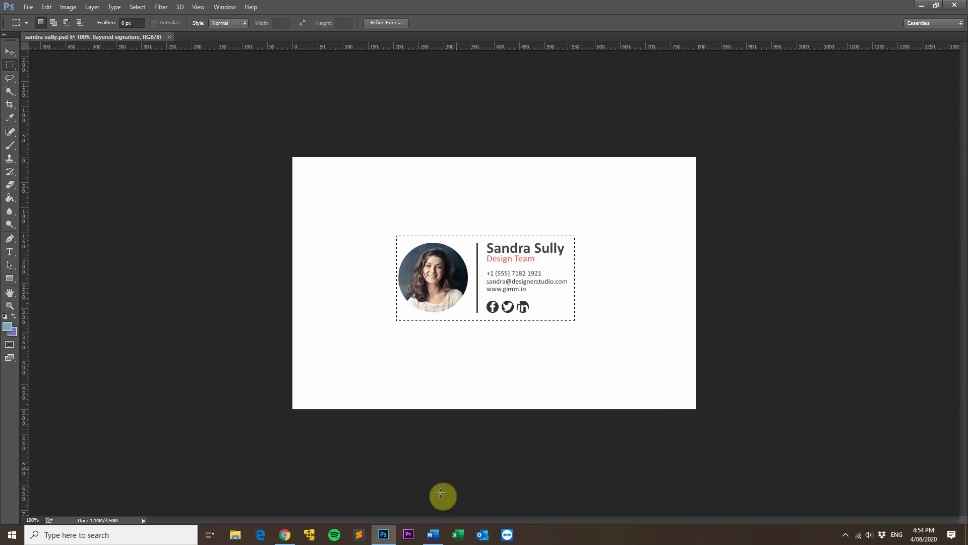
pyautogui.click(433, 535)
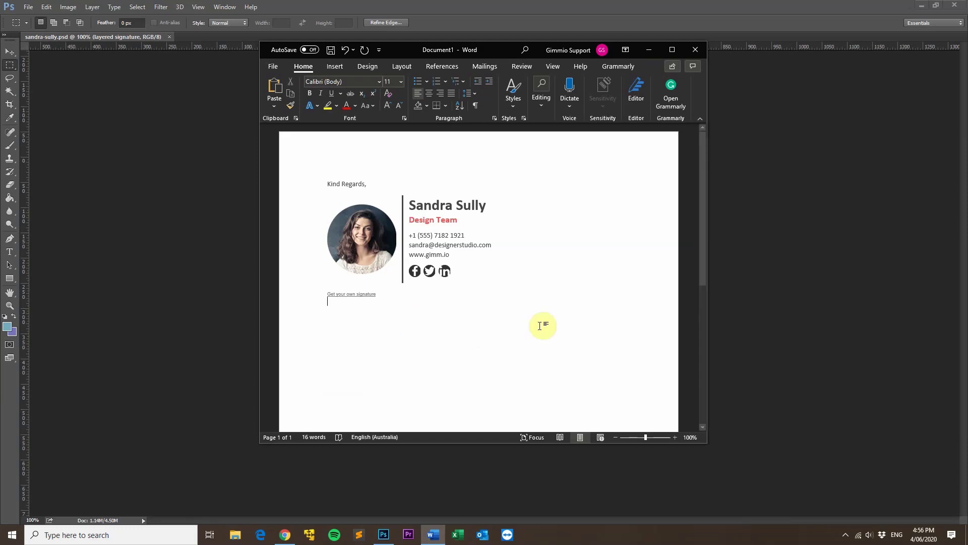
# - Switch from Word to the Gmail settings page in Chrome
pyautogui.click(286, 538)
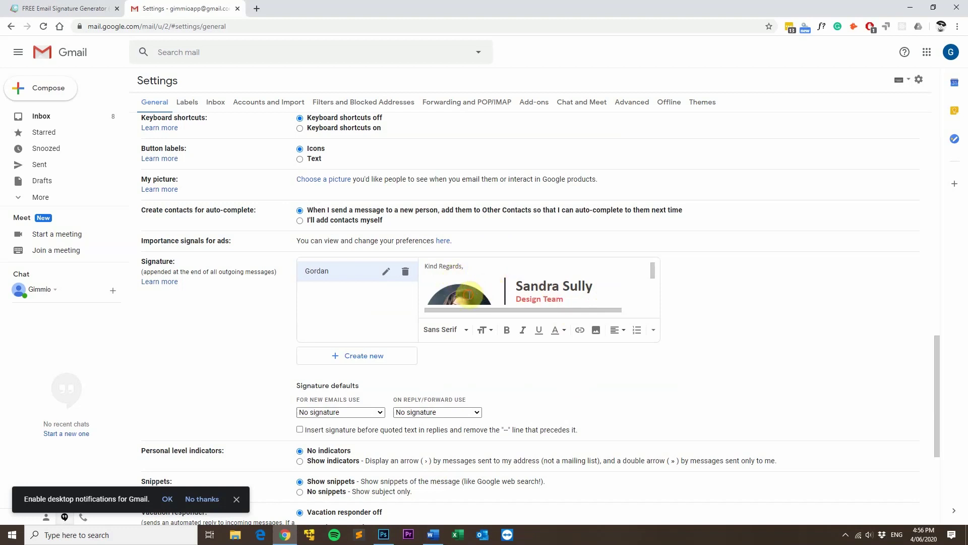
# - Set the Gmail signature photo to Original size, then return to the Gimmio tab
pyautogui.click(467, 295)
pyautogui.click(498, 325)
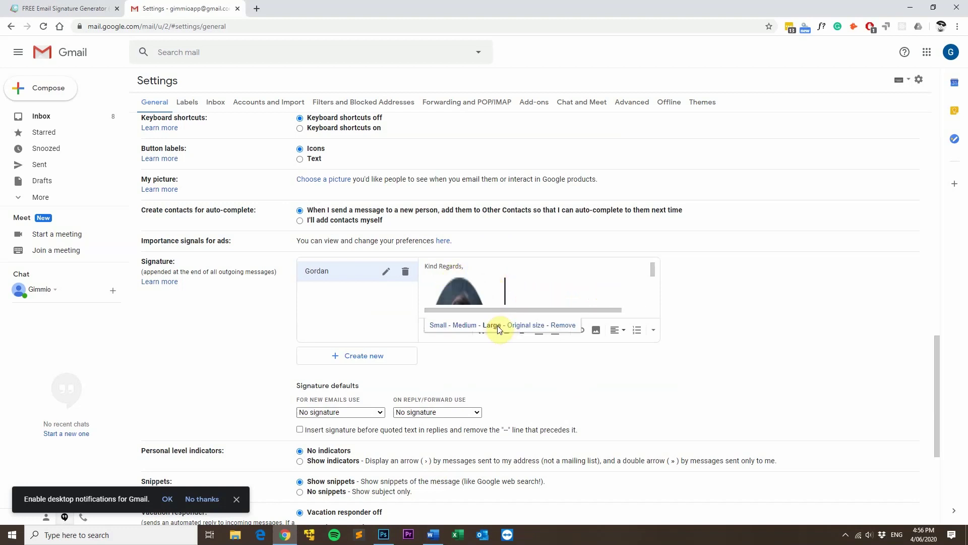
pyautogui.click(529, 325)
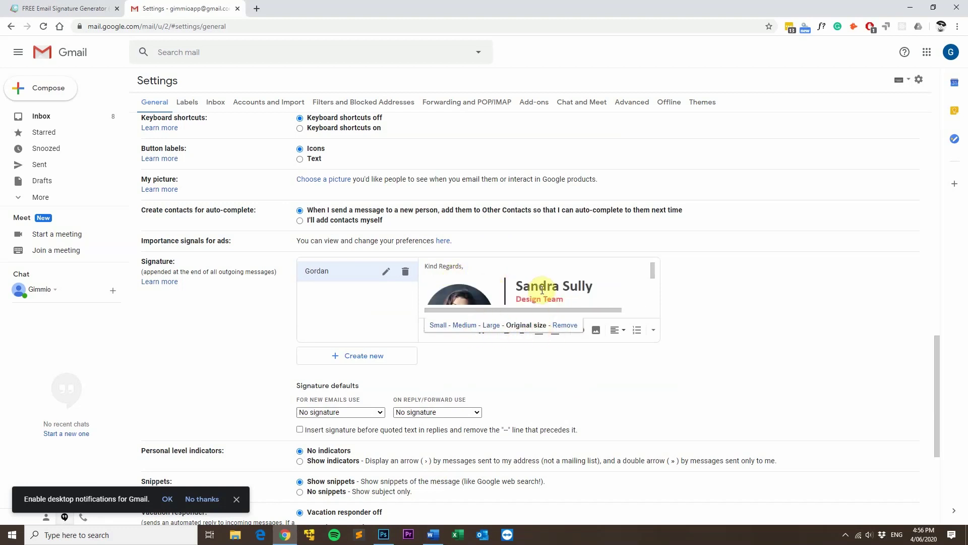
pyautogui.moveTo(532, 289); pyautogui.dragTo(578, 288)
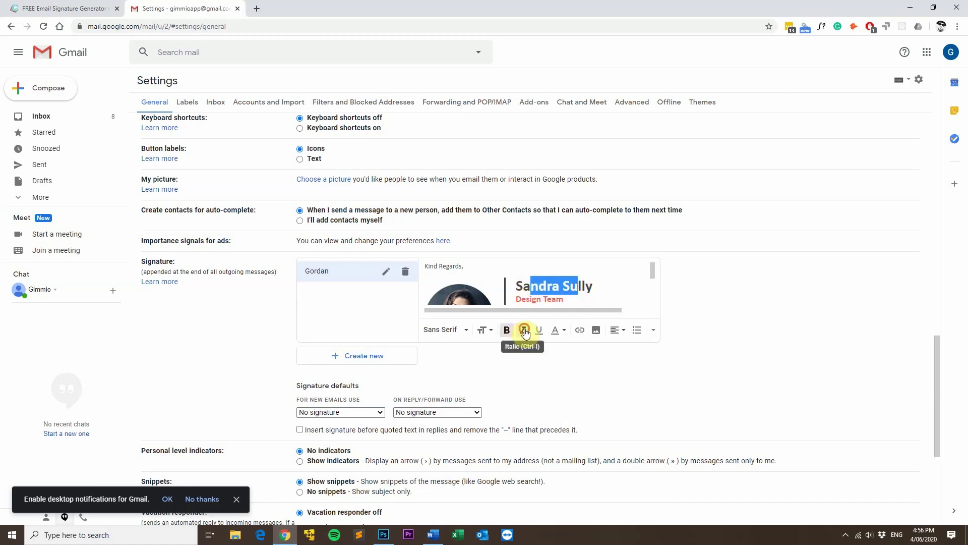
pyautogui.click(594, 284)
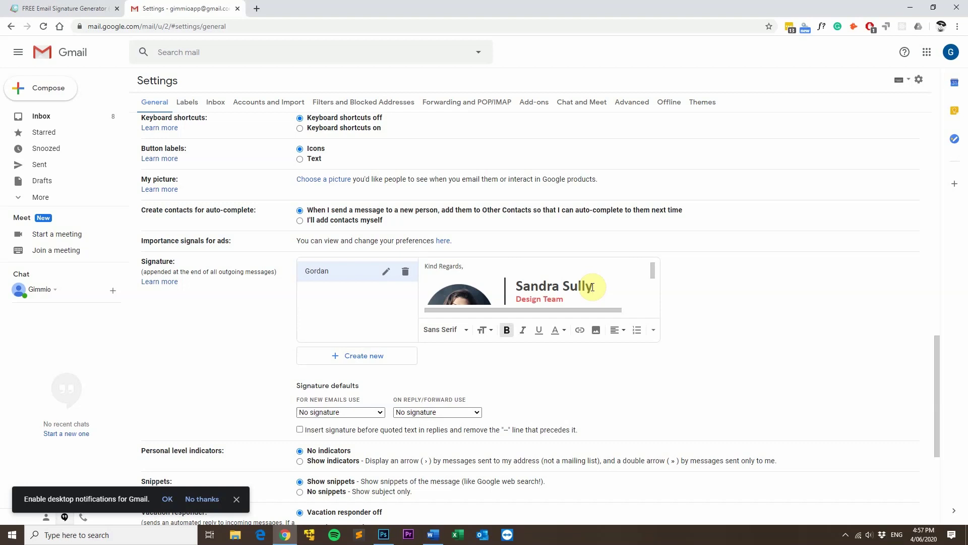
pyautogui.click(78, 9)
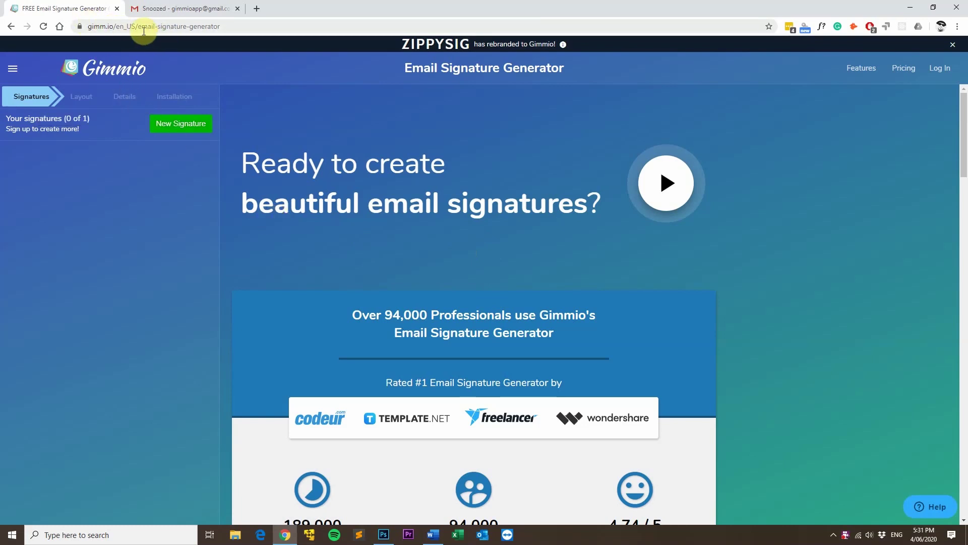
# - Start a new signature with the third public layout: round photo, divider, red title
pyautogui.click(183, 126)
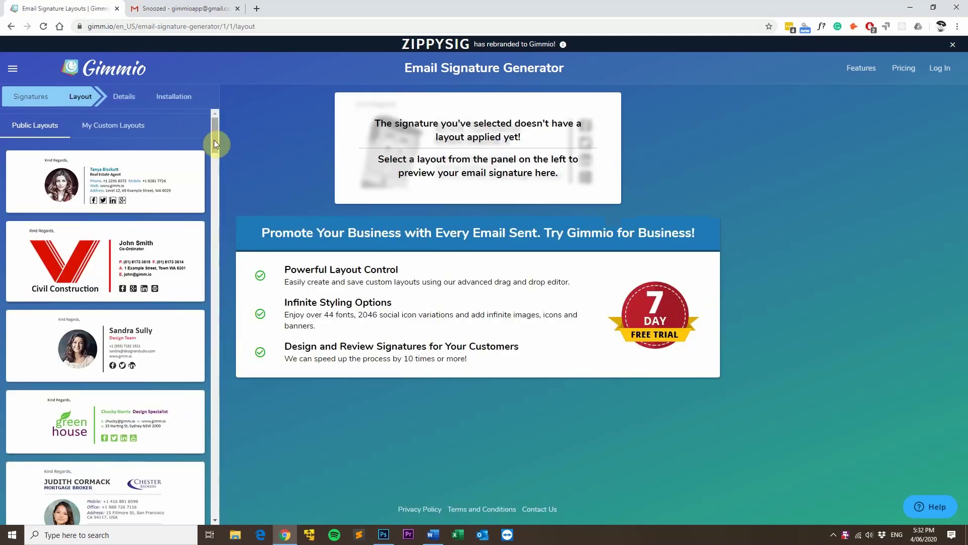
pyautogui.moveTo(214, 124); pyautogui.dragTo(211, 312)
pyautogui.moveTo(211, 268); pyautogui.dragTo(209, 118)
pyautogui.click(133, 348)
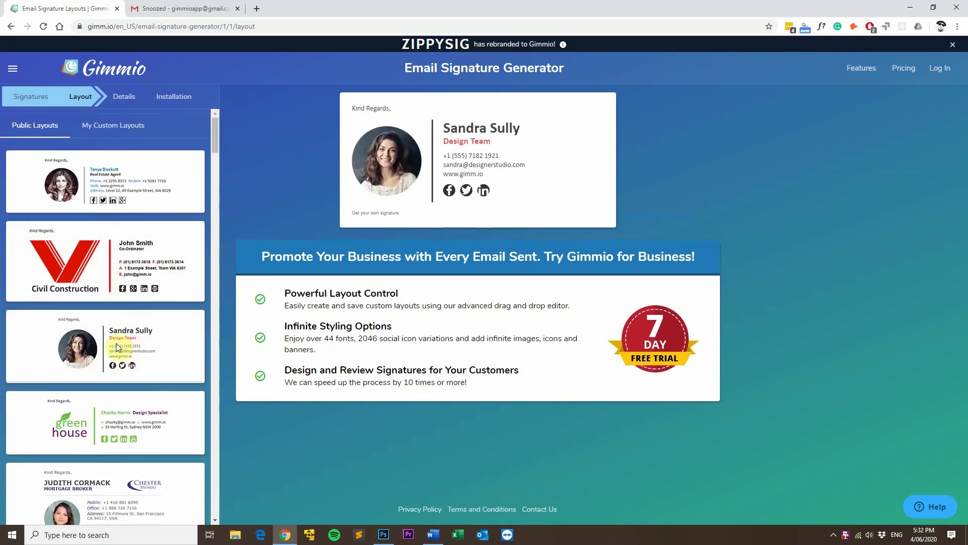
pyautogui.click(67, 410)
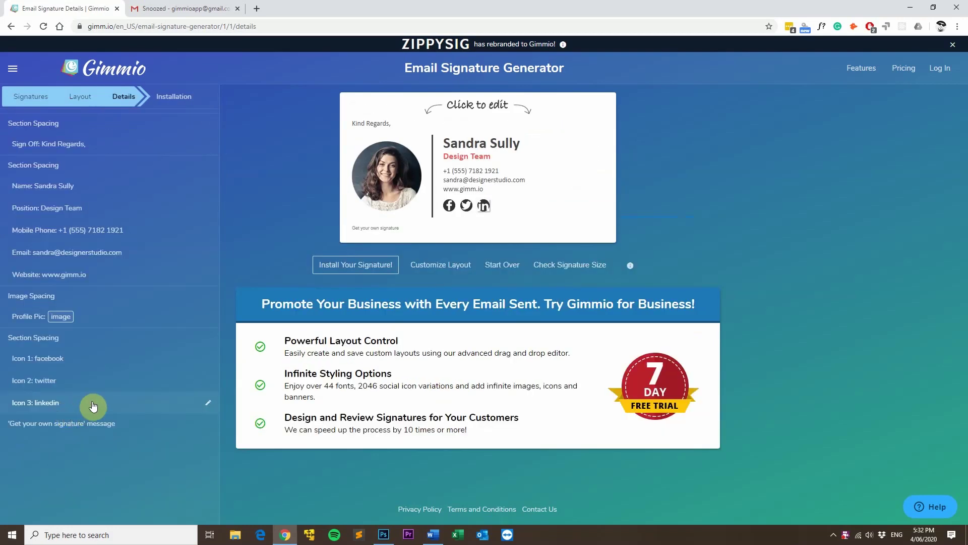
# - Review photo spacing and the Design Team title's style, then open the Name field
pyautogui.click(432, 148)
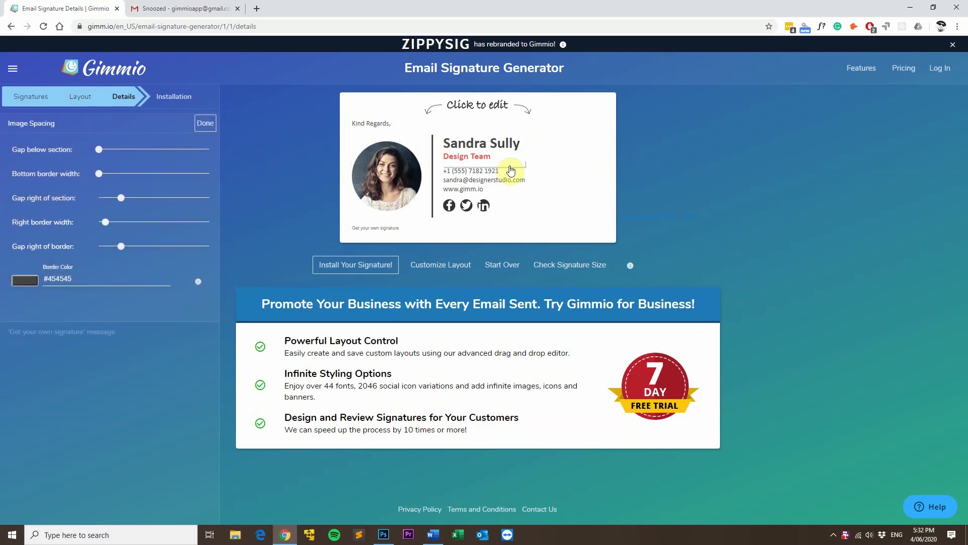
pyautogui.moveTo(97, 244)
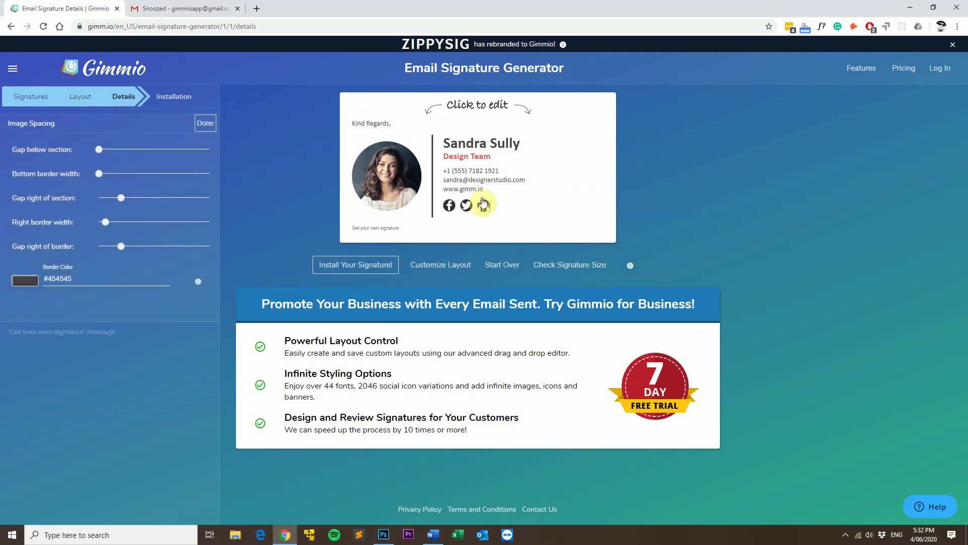
pyautogui.click(482, 160)
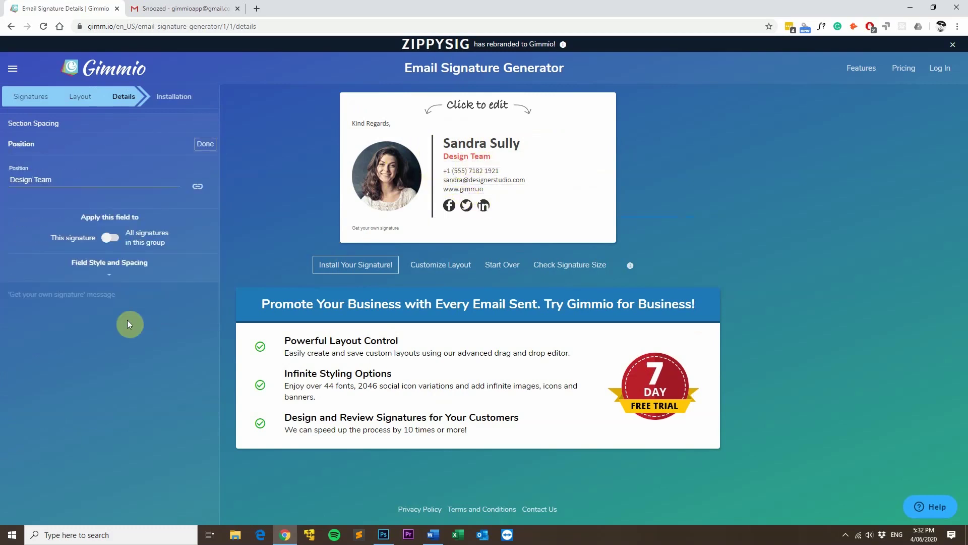
pyautogui.click(122, 275)
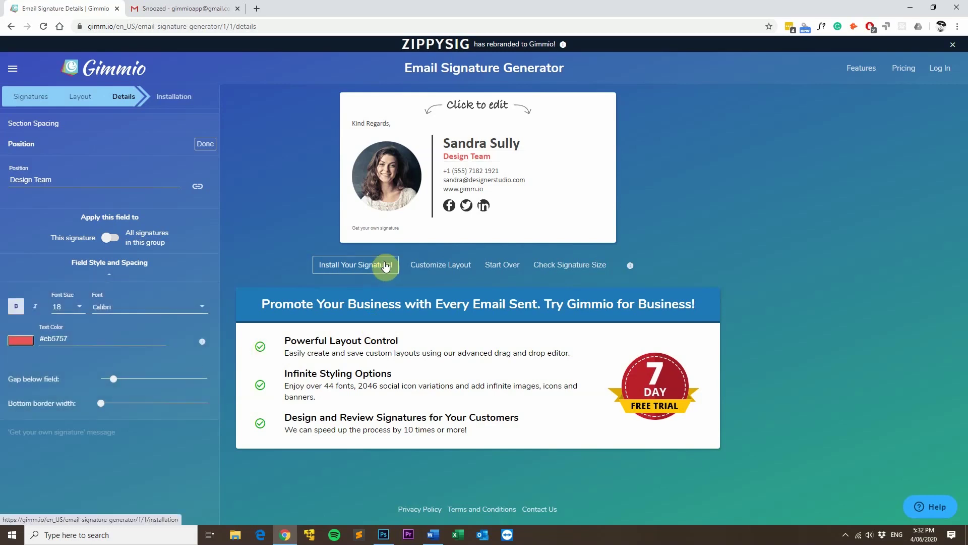
pyautogui.click(252, 224)
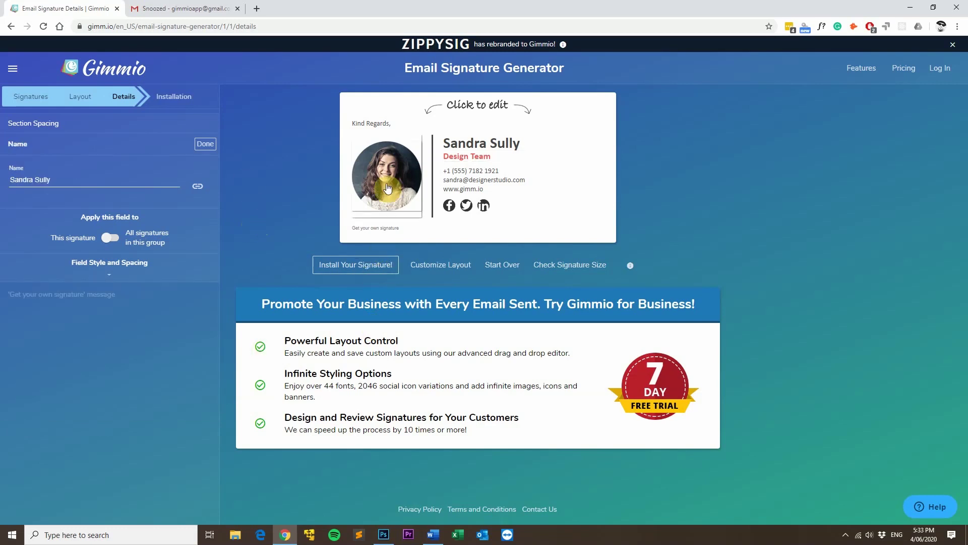
# - Enter the signer's full name and change the job title to Co-Founder
pyautogui.moveTo(9, 180); pyautogui.dragTo(56, 180)
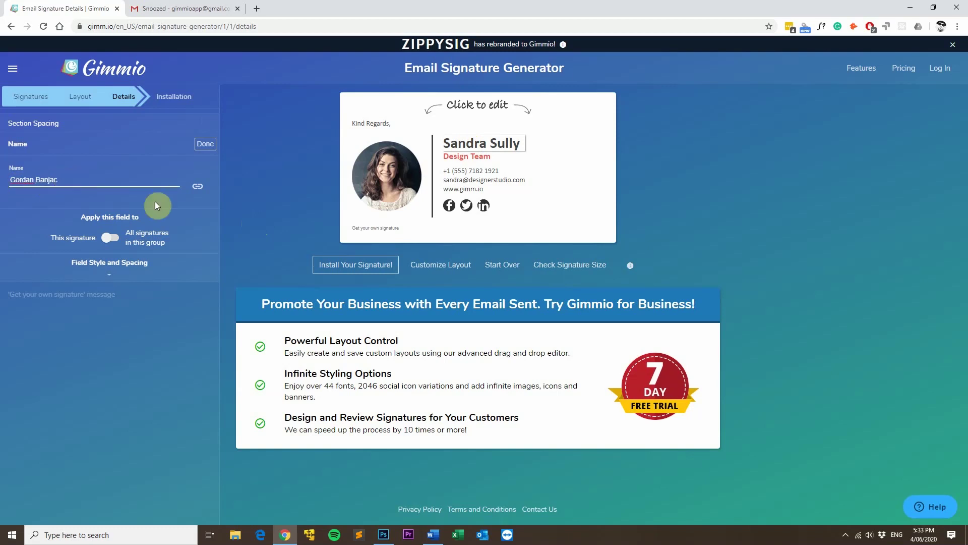
pyautogui.click(204, 145)
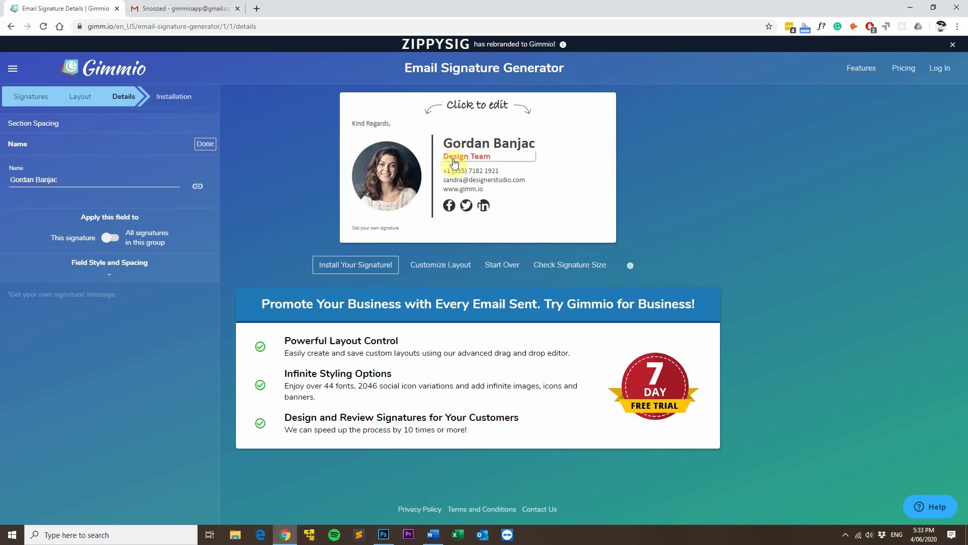
pyautogui.click(454, 162)
pyautogui.tripleClick(60, 178)
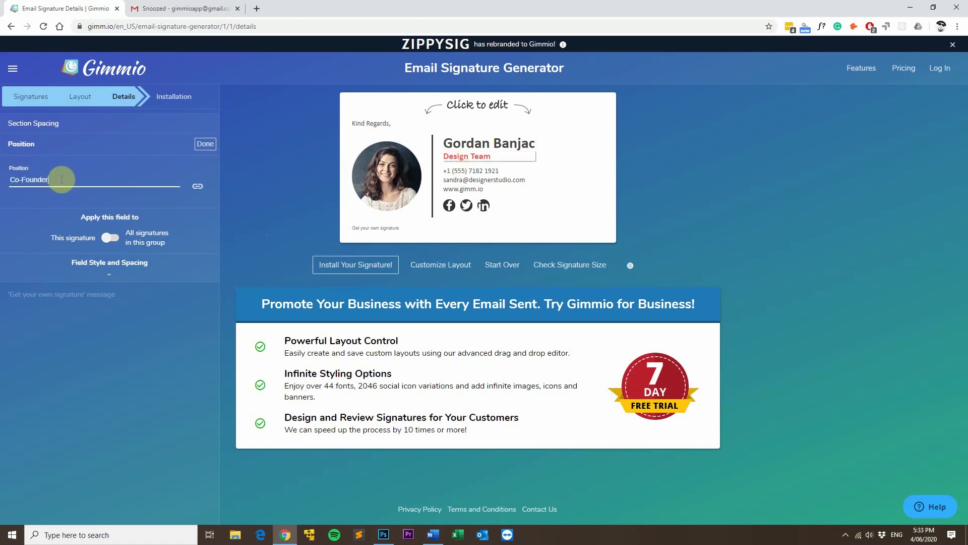
pyautogui.click(204, 144)
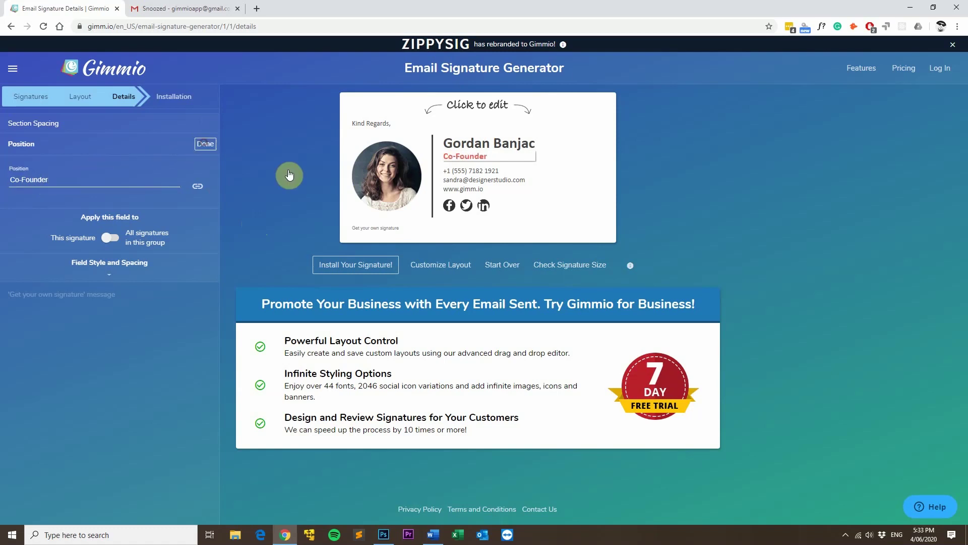
# - Replace the sample phone number with the signer's own number
pyautogui.click(492, 170)
pyautogui.tripleClick(88, 180)
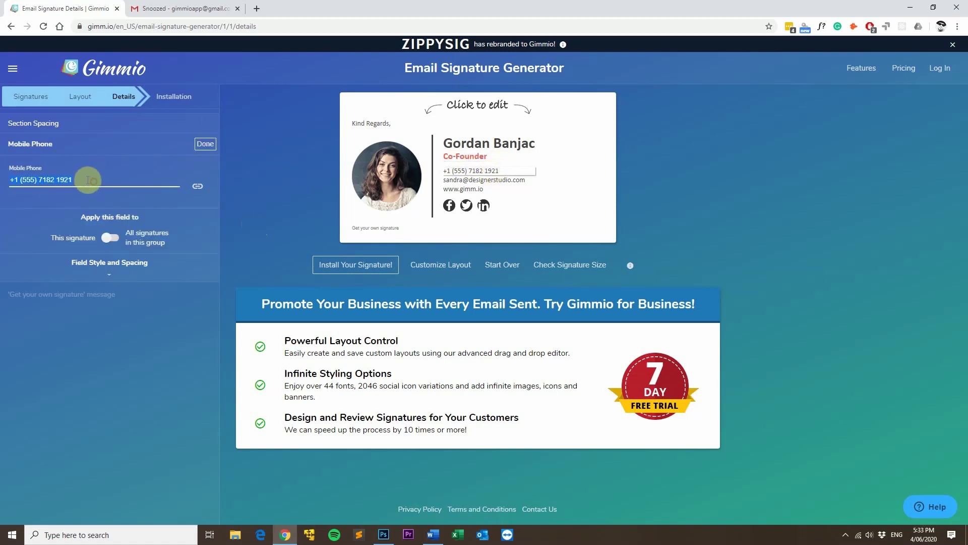
pyautogui.moveTo(98, 179); pyautogui.dragTo(28, 185)
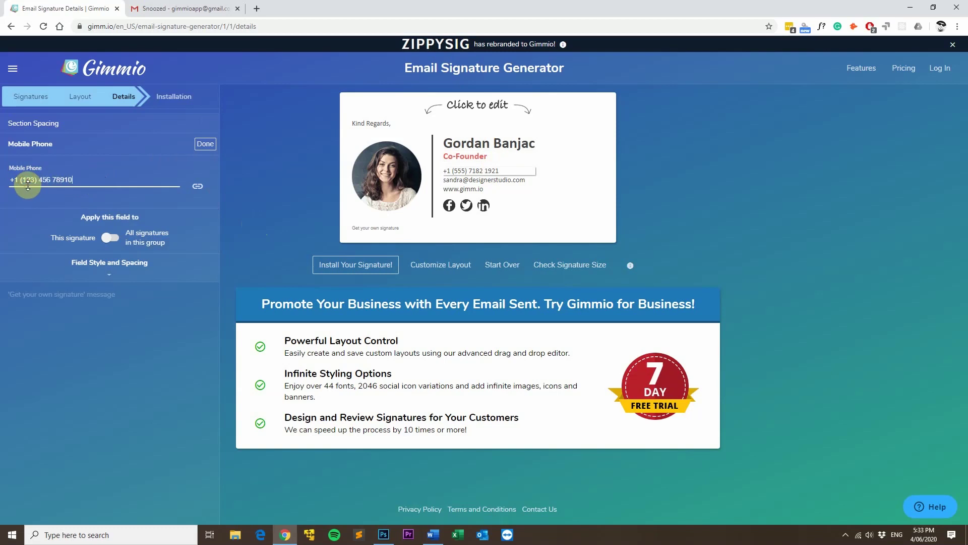
pyautogui.click(215, 144)
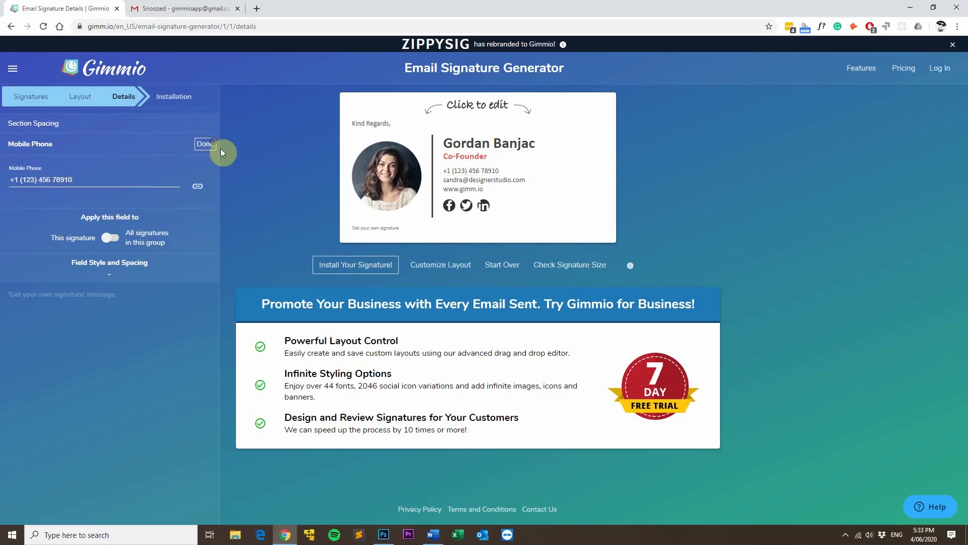
# - Replace the sample email address with the signer's own address
pyautogui.click(471, 180)
pyautogui.moveTo(44, 188); pyautogui.dragTo(80, 182)
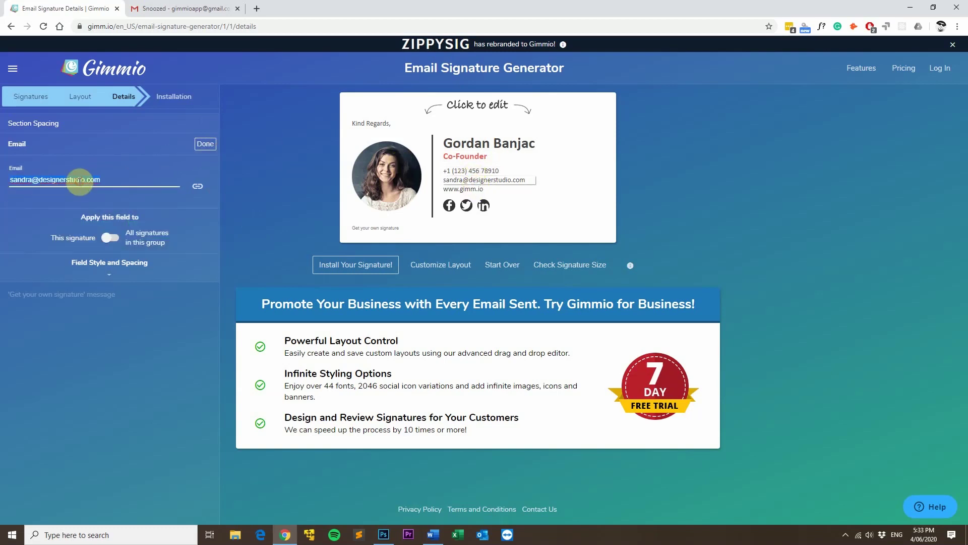
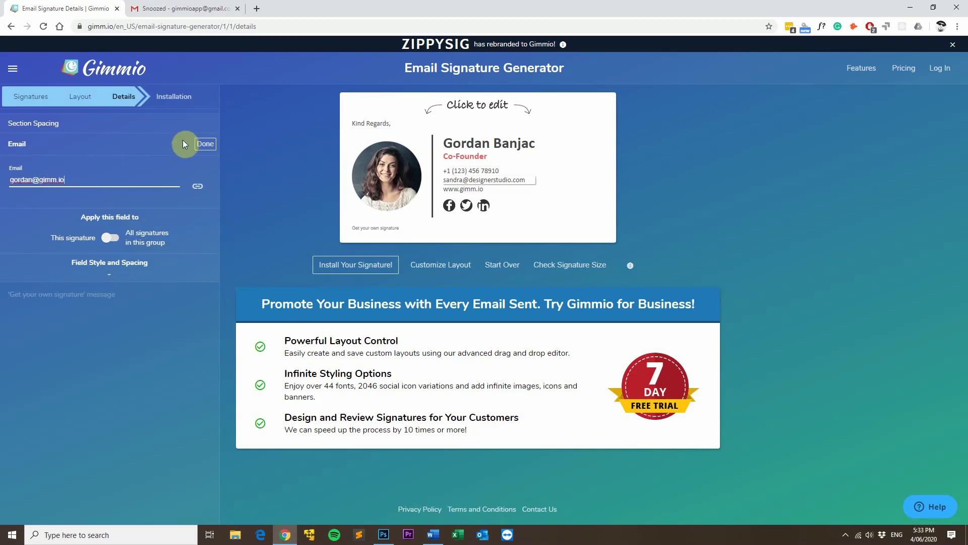
pyautogui.click(204, 144)
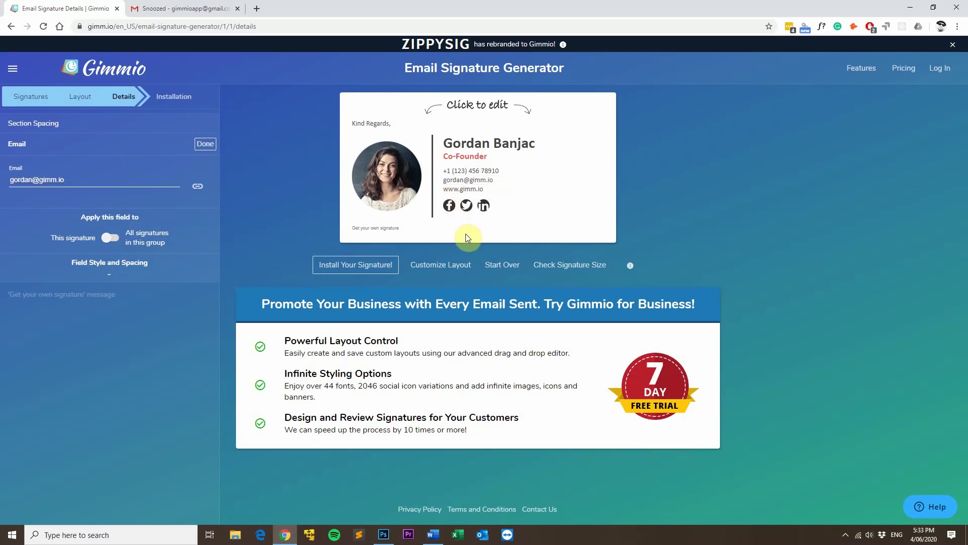
pyautogui.click(394, 170)
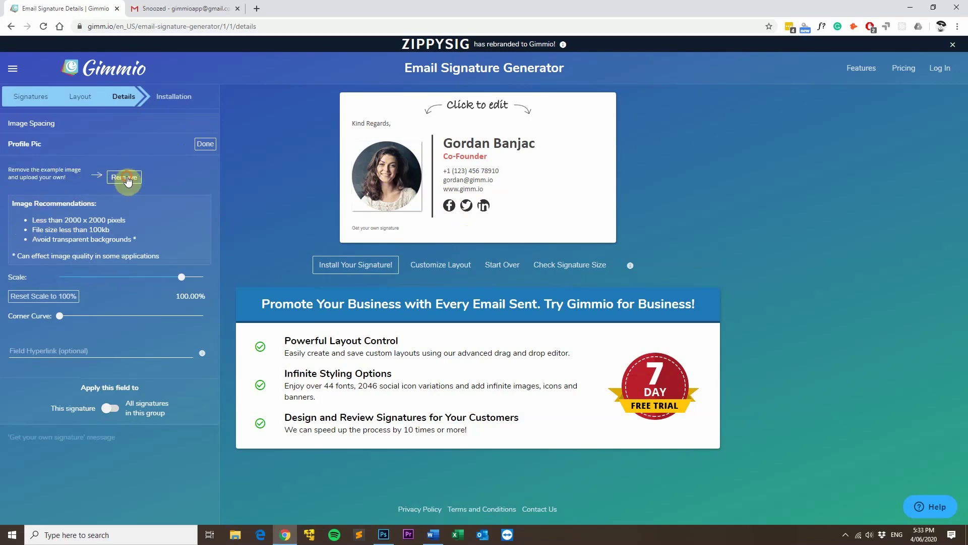
# - Replace the sample profile photo with the uploaded gordan1.png headshot
pyautogui.click(123, 178)
pyautogui.click(34, 176)
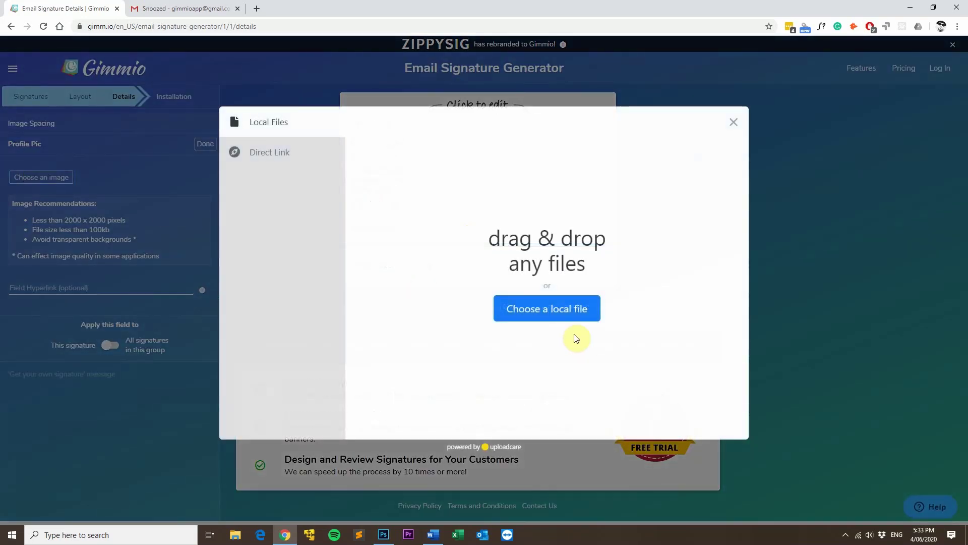
pyautogui.click(555, 309)
pyautogui.click(184, 77)
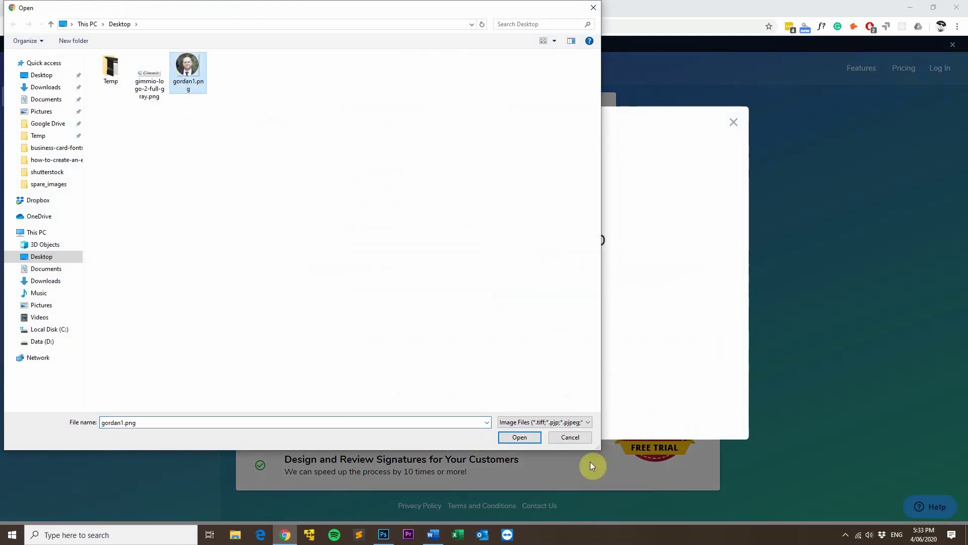
pyautogui.click(537, 437)
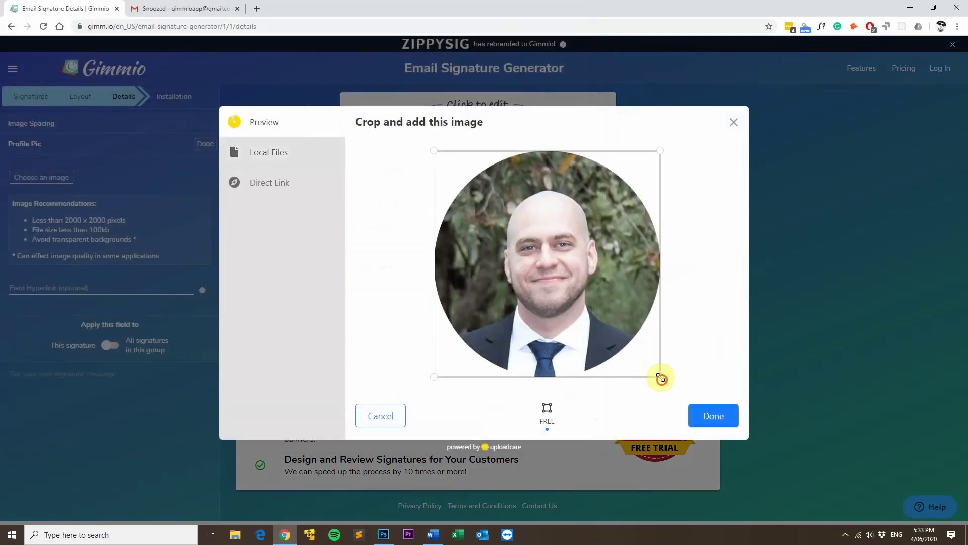
pyautogui.moveTo(660, 377); pyautogui.dragTo(659, 363)
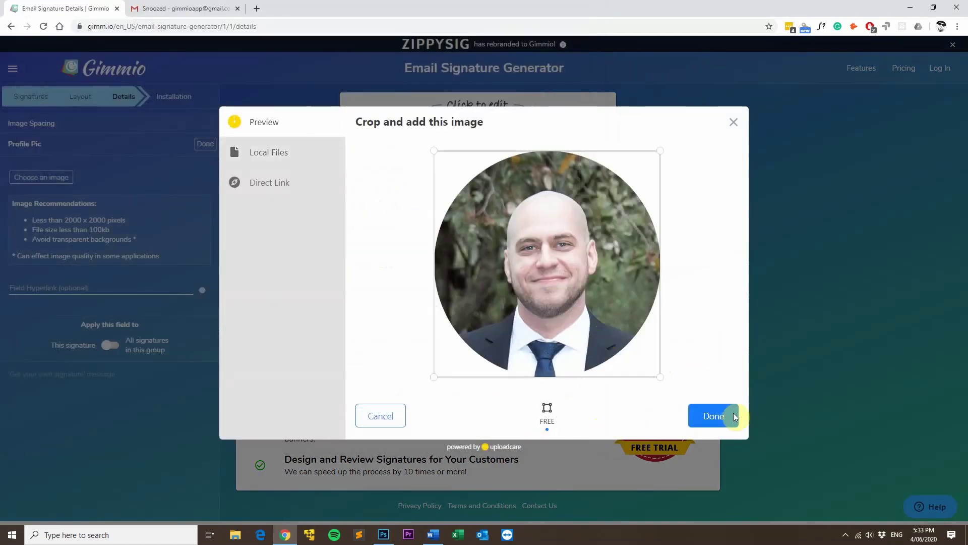
pyautogui.click(713, 415)
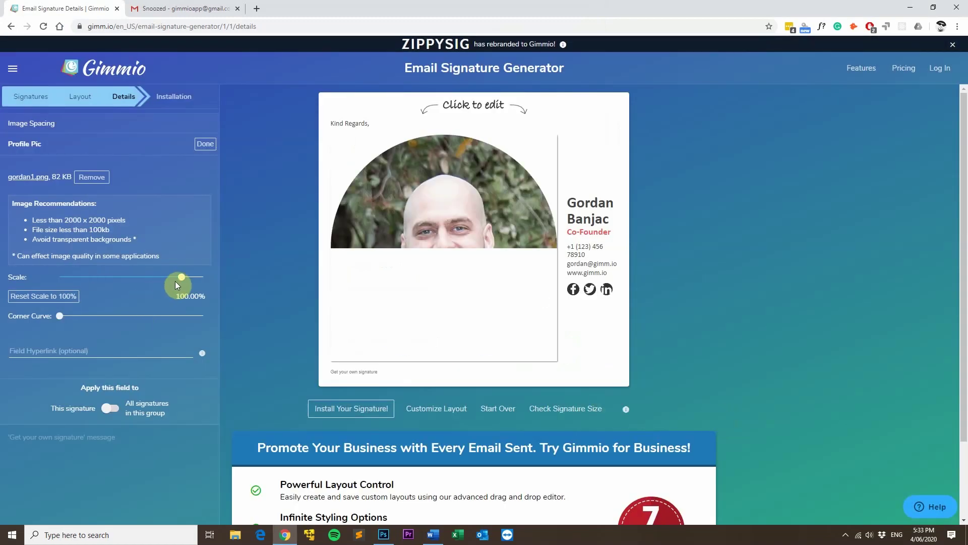
# - Scale the photo down to about 29% and leave it without a link
pyautogui.moveTo(175, 281); pyautogui.dragTo(143, 280)
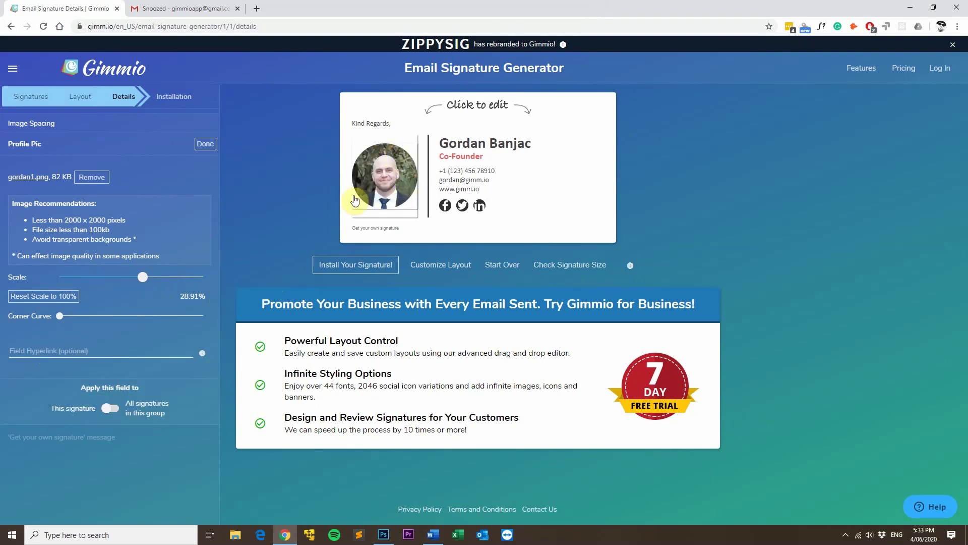
pyautogui.click(63, 350)
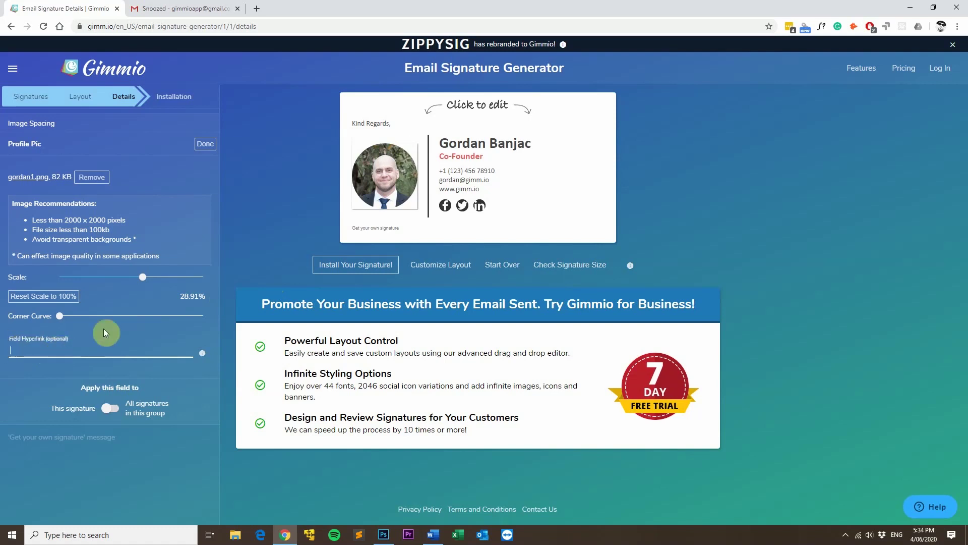
pyautogui.click(261, 186)
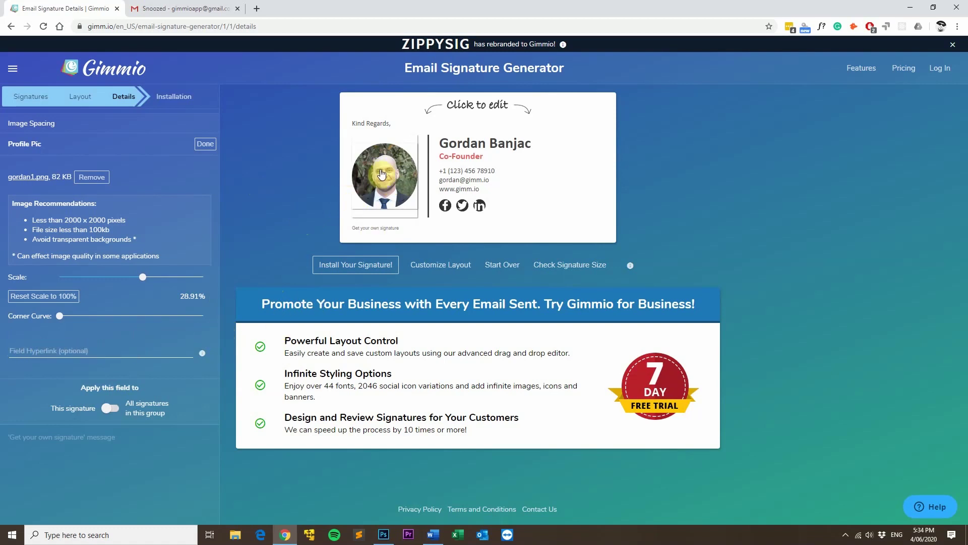
# - Add Gimmio's page links to the Facebook and Twitter icons
pyautogui.click(446, 207)
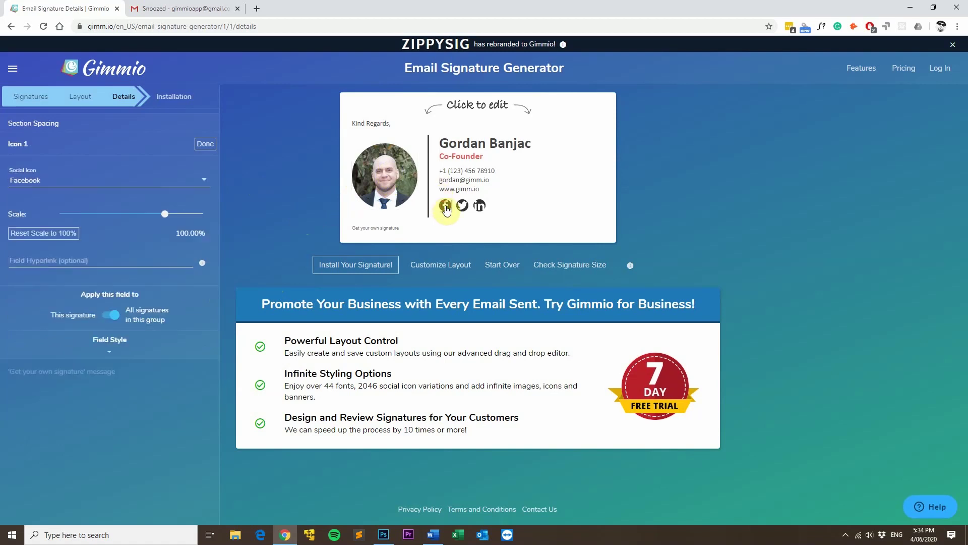
pyautogui.click(79, 259)
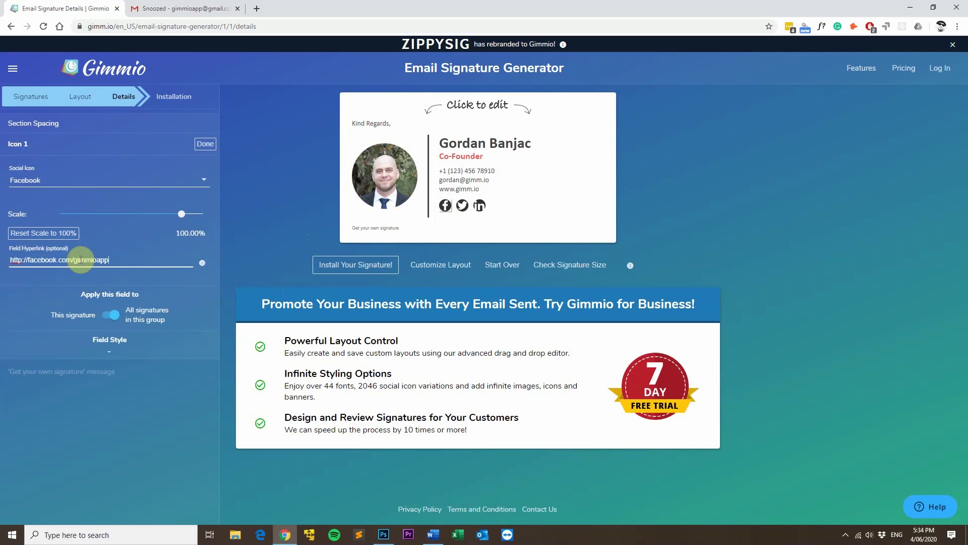
pyautogui.click(206, 144)
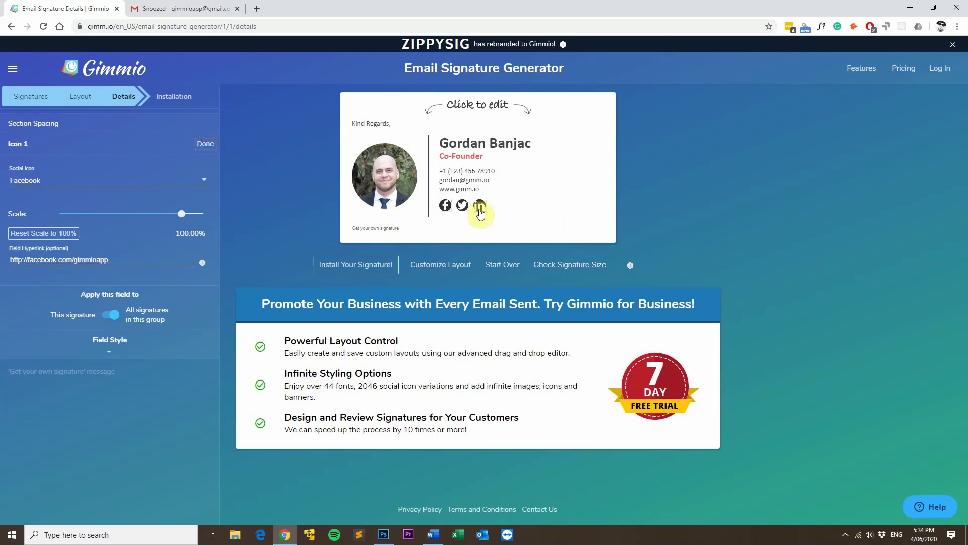
pyautogui.click(461, 207)
pyautogui.click(71, 259)
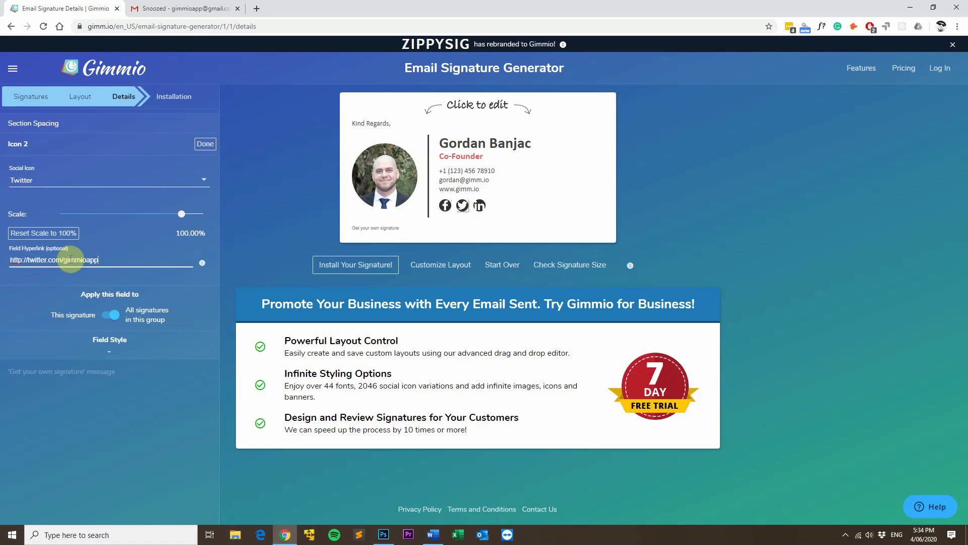
pyautogui.click(206, 144)
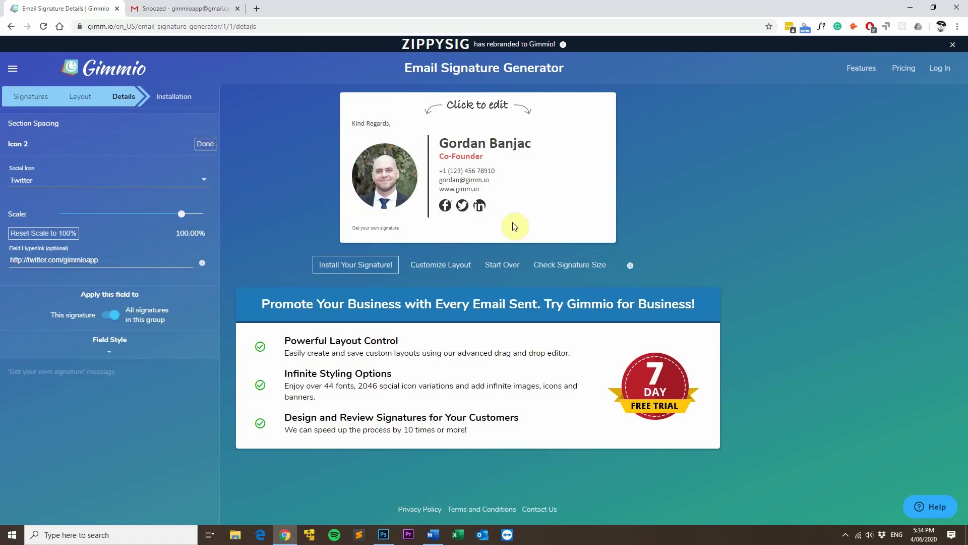
# - Set the third social icon to None, removing LinkedIn from the signature
pyautogui.click(481, 207)
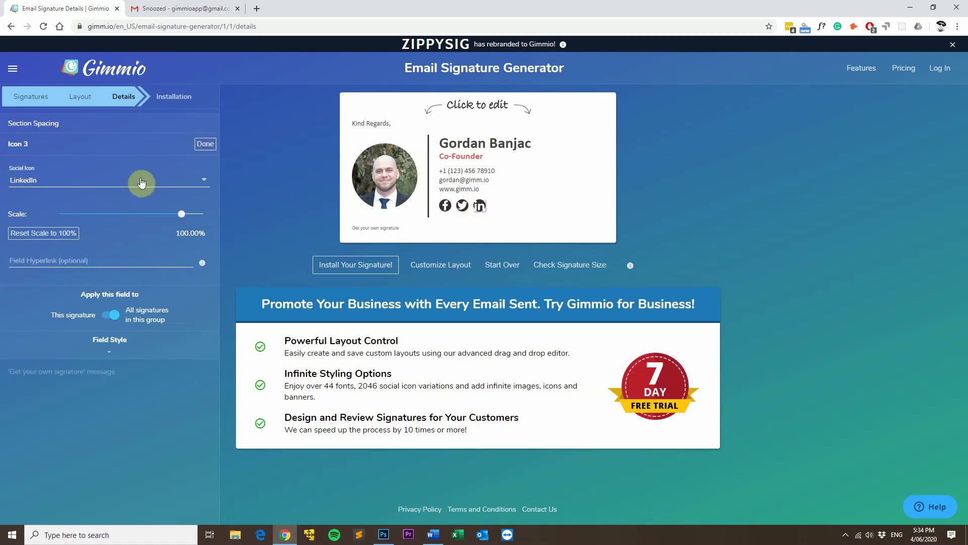
pyautogui.click(186, 186)
pyautogui.scroll(5, 215, 199)
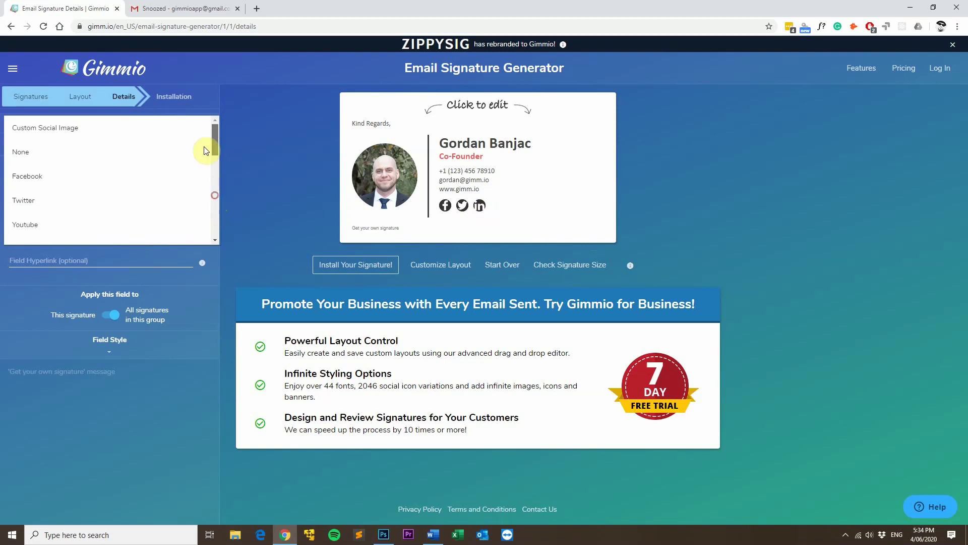
pyautogui.click(80, 151)
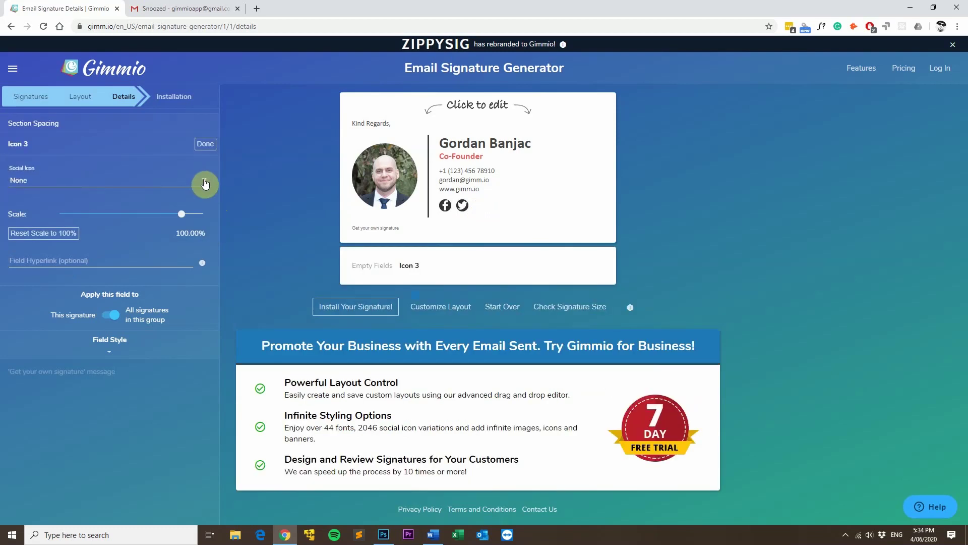
pyautogui.click(205, 183)
pyautogui.click(157, 156)
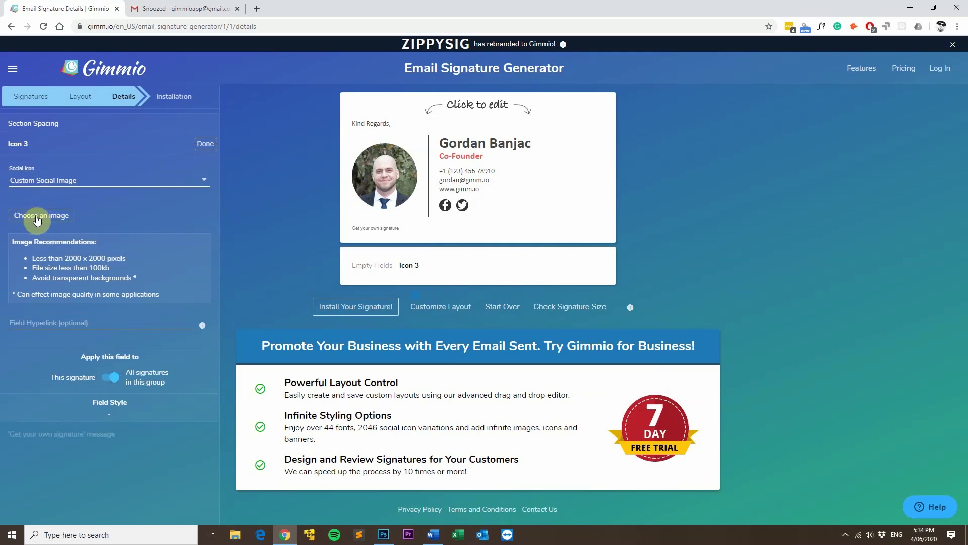
pyautogui.click(128, 184)
pyautogui.click(110, 200)
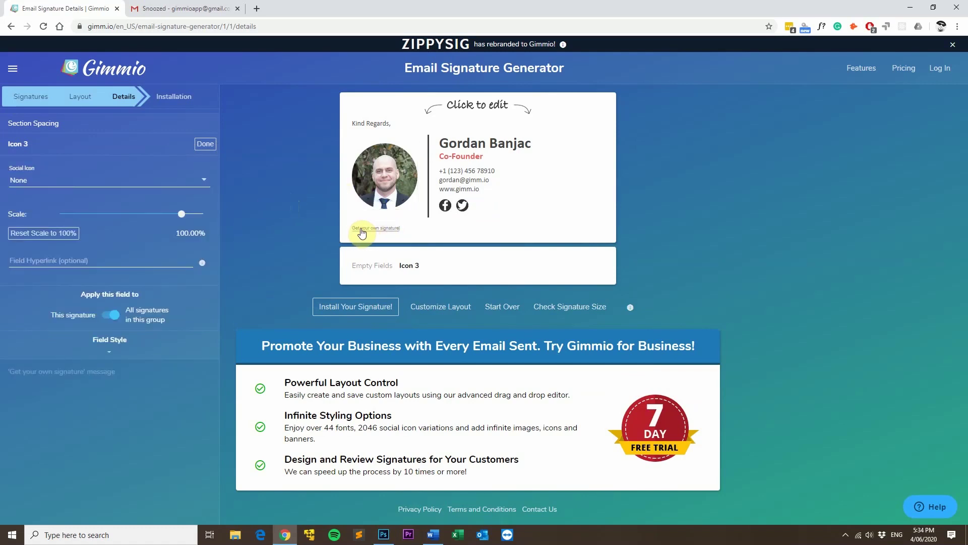
pyautogui.click(380, 229)
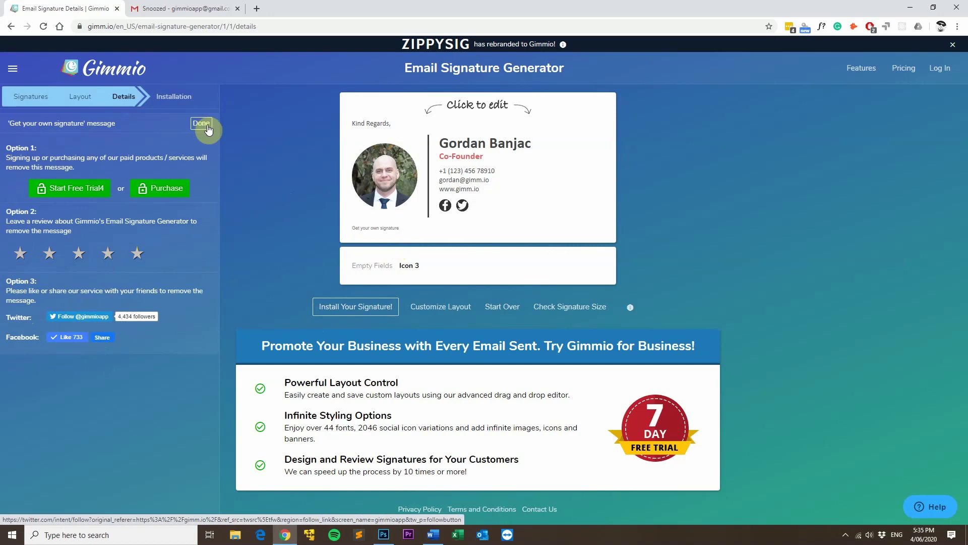
pyautogui.click(203, 124)
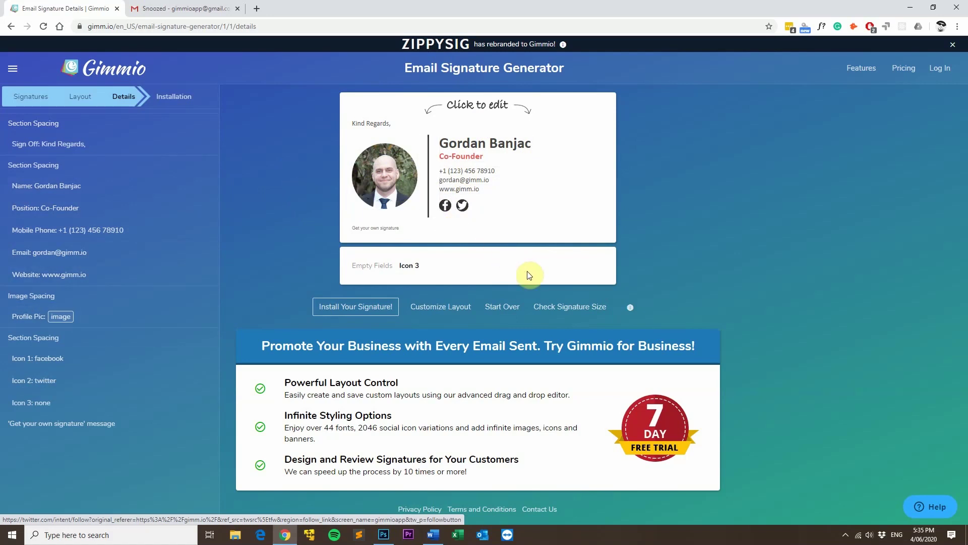
pyautogui.click(577, 310)
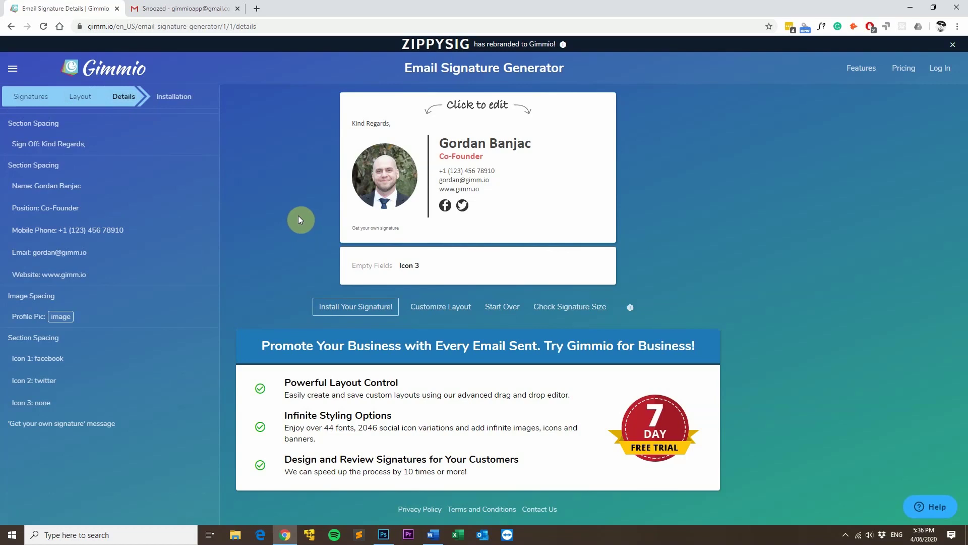
# - Move from the Details step to the Layout step
pyautogui.click(81, 99)
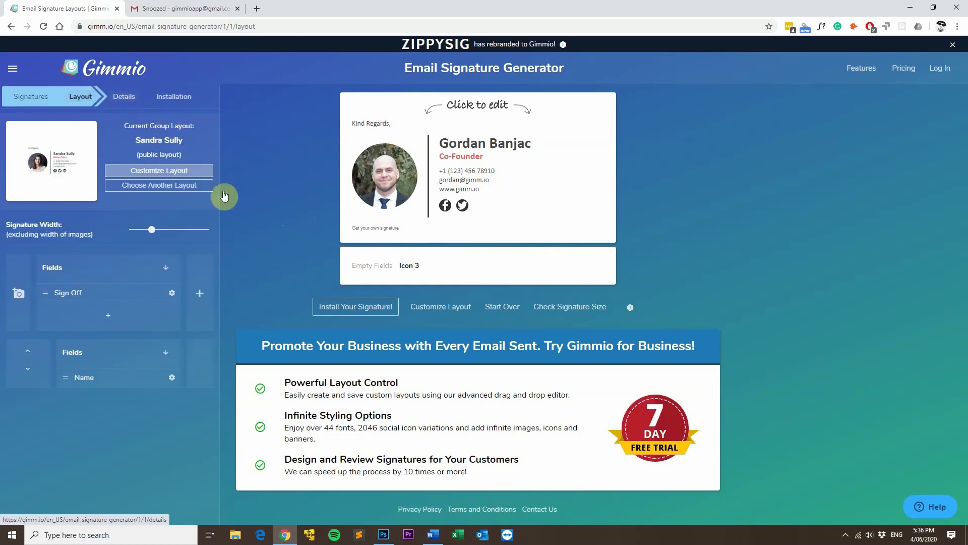
# - Scroll through the layout's field blocks, then open the Name field editor from the signature preview
pyautogui.moveTo(216, 264); pyautogui.dragTo(222, 380)
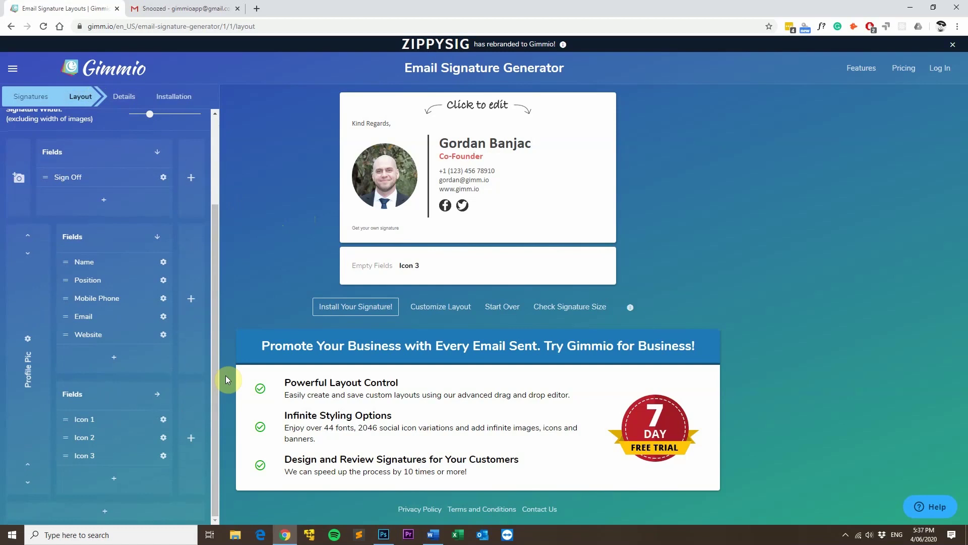
pyautogui.moveTo(191, 287)
pyautogui.click(463, 148)
pyautogui.moveTo(112, 250)
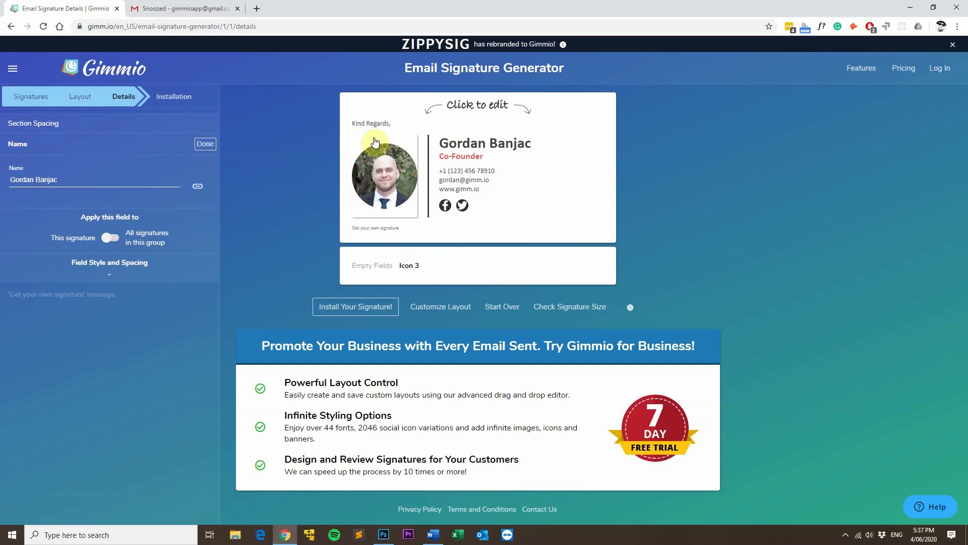
# - Select the website line in the preview to get back to the full Details field summary
pyautogui.click(456, 191)
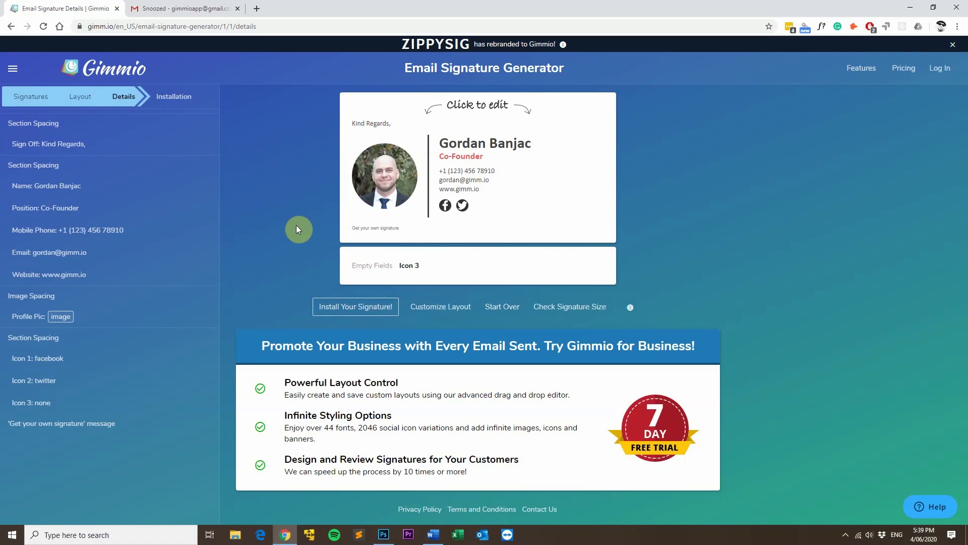
# - Proceed to Install Your Signature! and copy the finished signature with the green Click here button
pyautogui.click(358, 312)
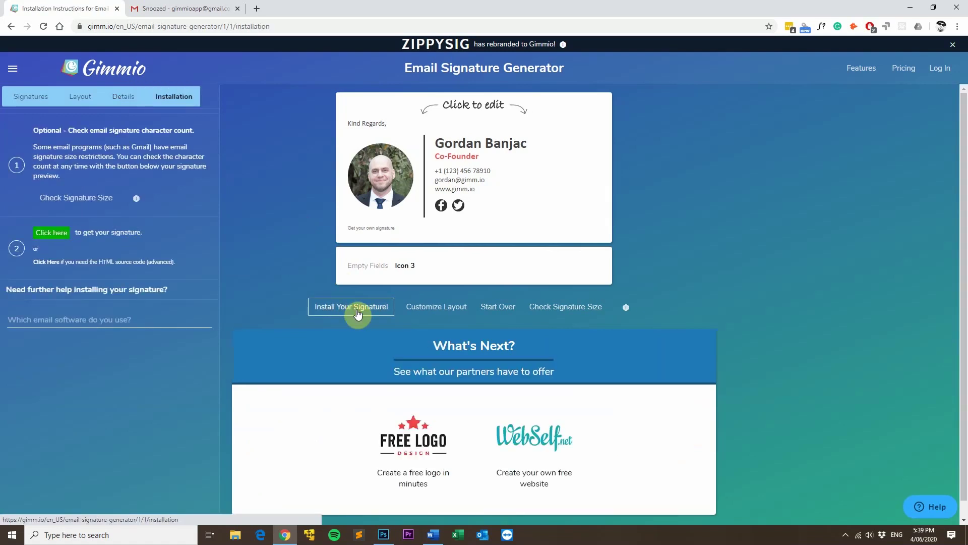
pyautogui.click(46, 234)
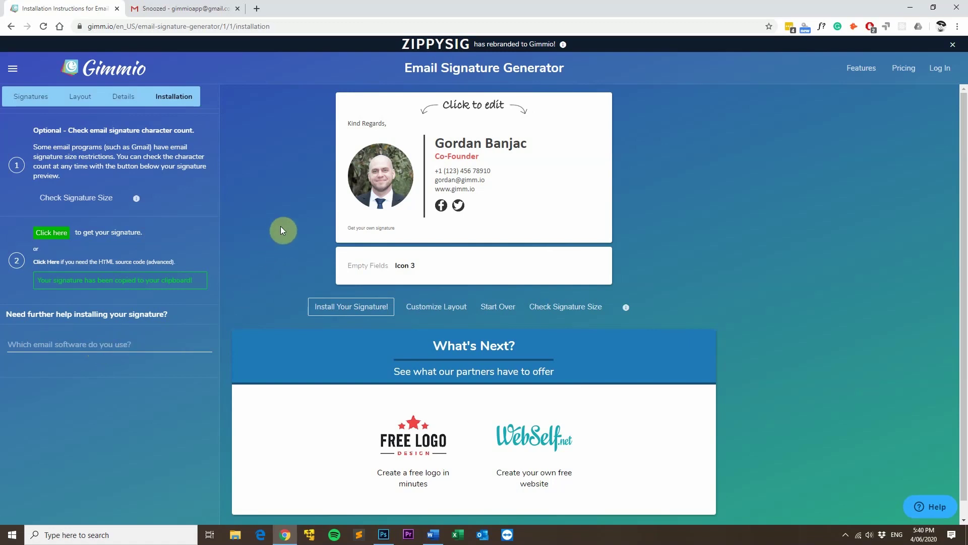
# - Switch to Gmail and open its full Settings, locating the Signature section
pyautogui.click(190, 10)
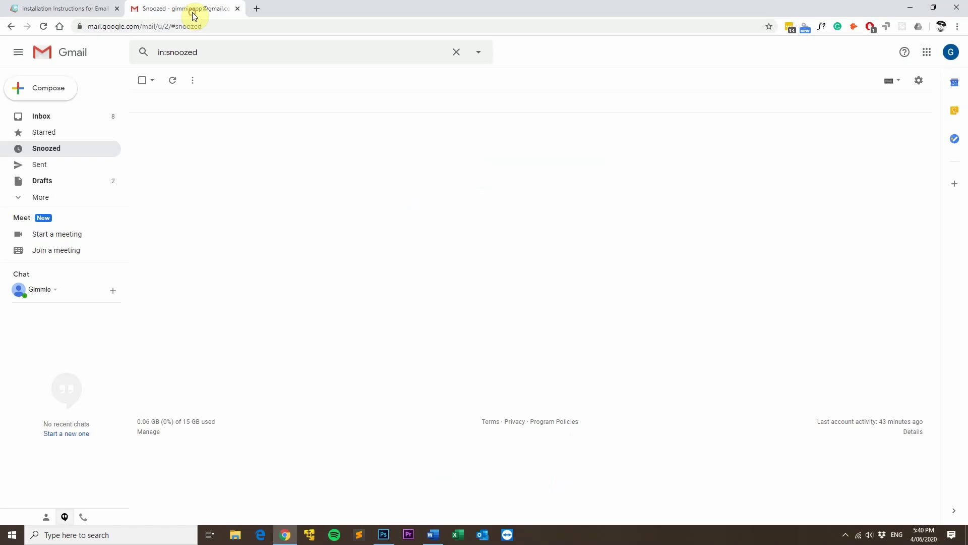
pyautogui.click(918, 83)
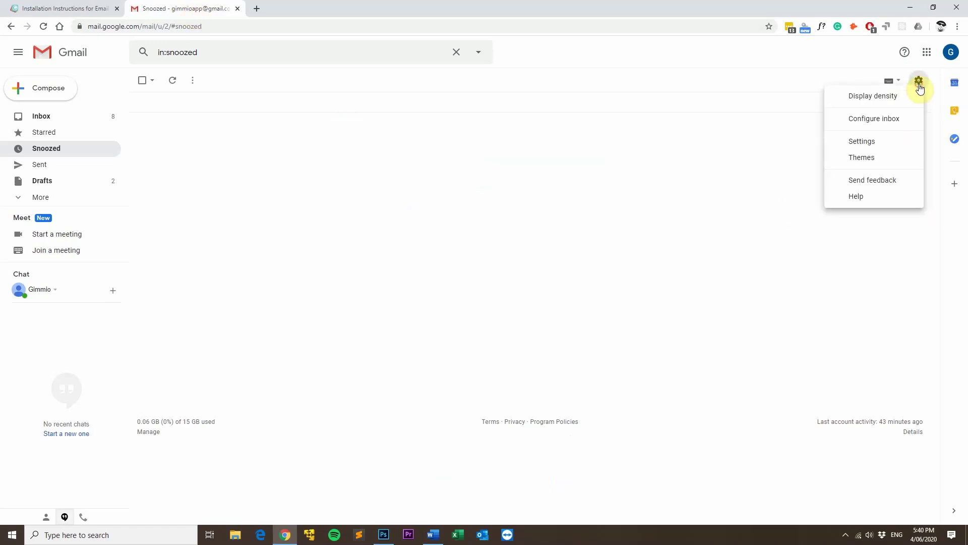
pyautogui.click(888, 143)
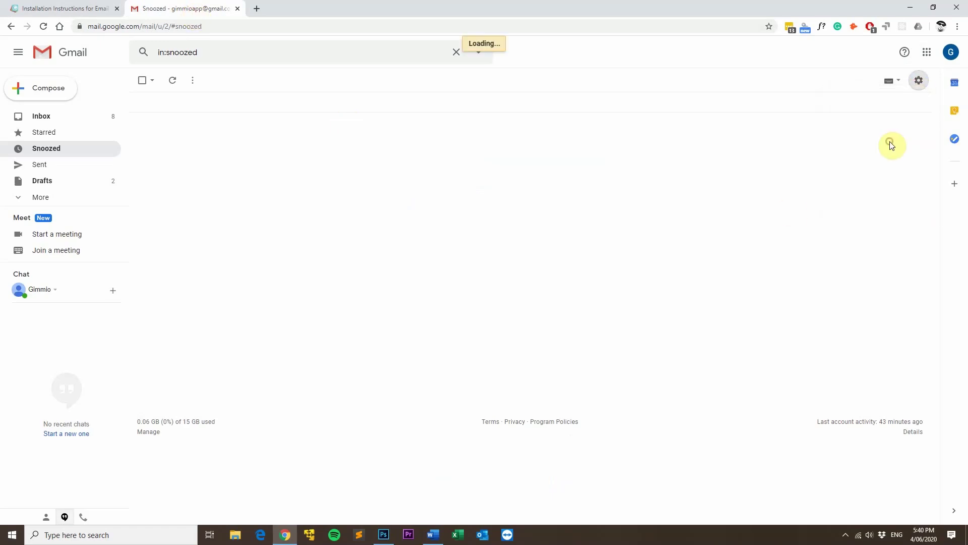
pyautogui.scroll(-15, 462, 403)
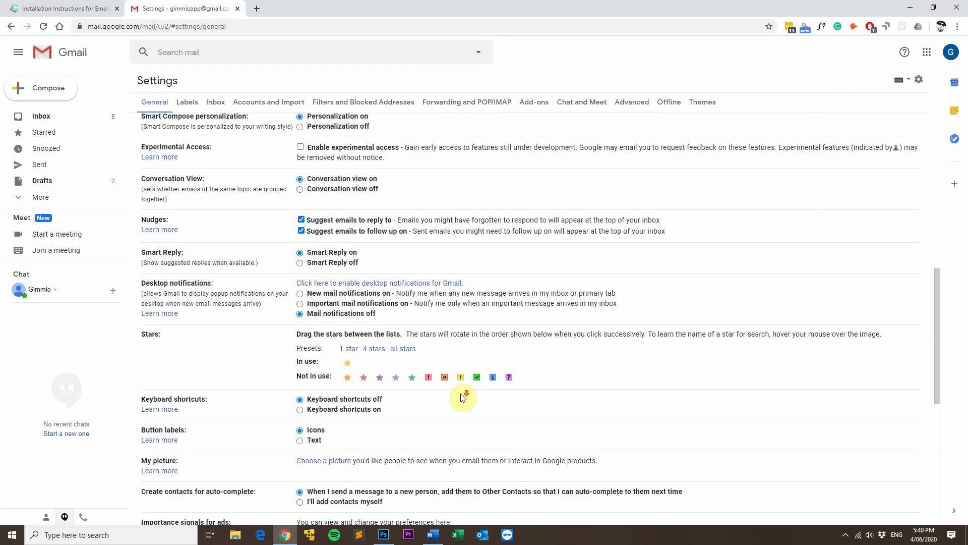
pyautogui.scroll(-6, 462, 396)
pyautogui.scroll(2, 460, 388)
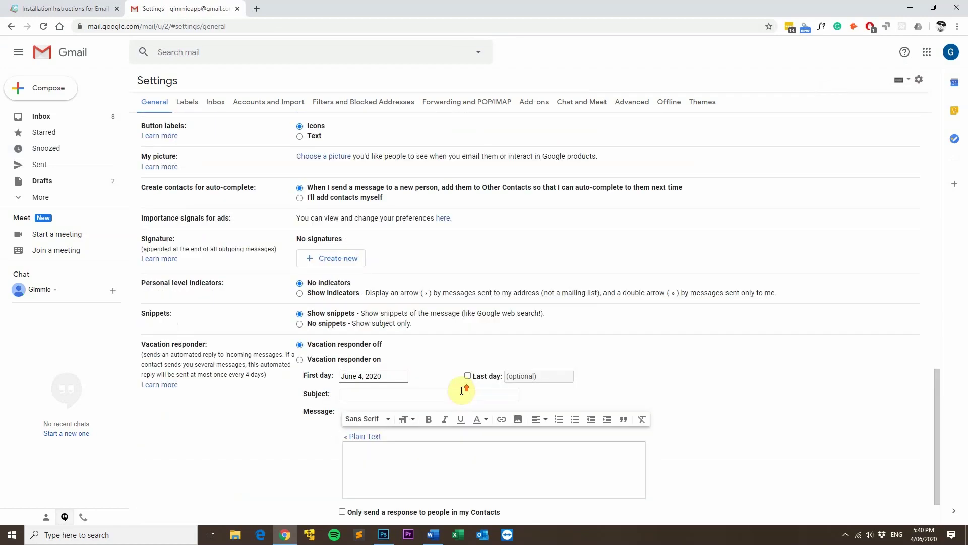
# - Create a new signature named with the user's first name and paste the Gimmio signature into it
pyautogui.click(332, 298)
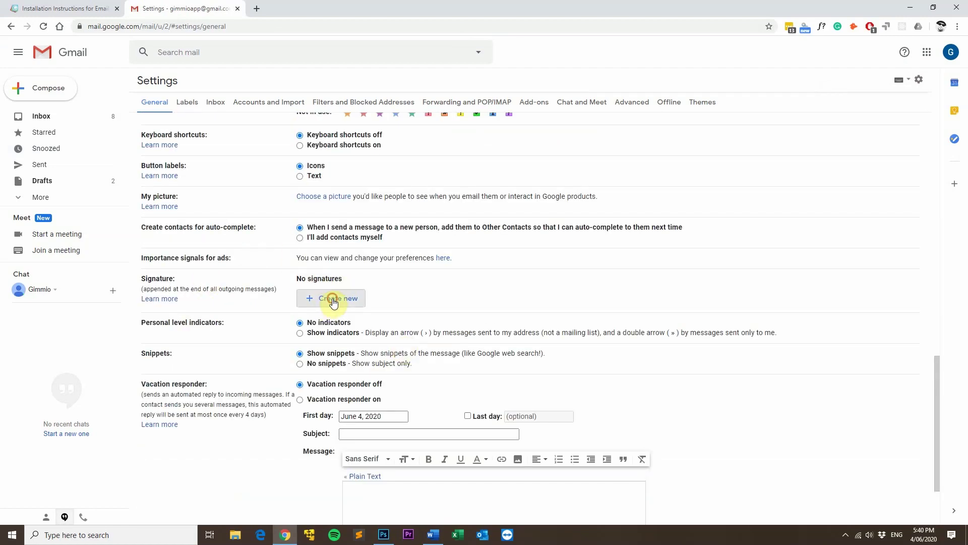
pyautogui.write('Gordan')
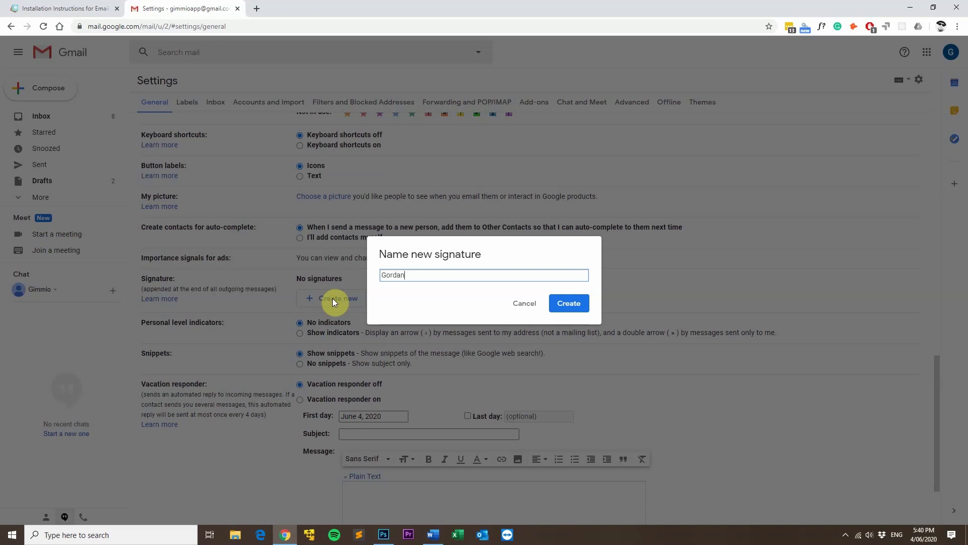
pyautogui.click(568, 304)
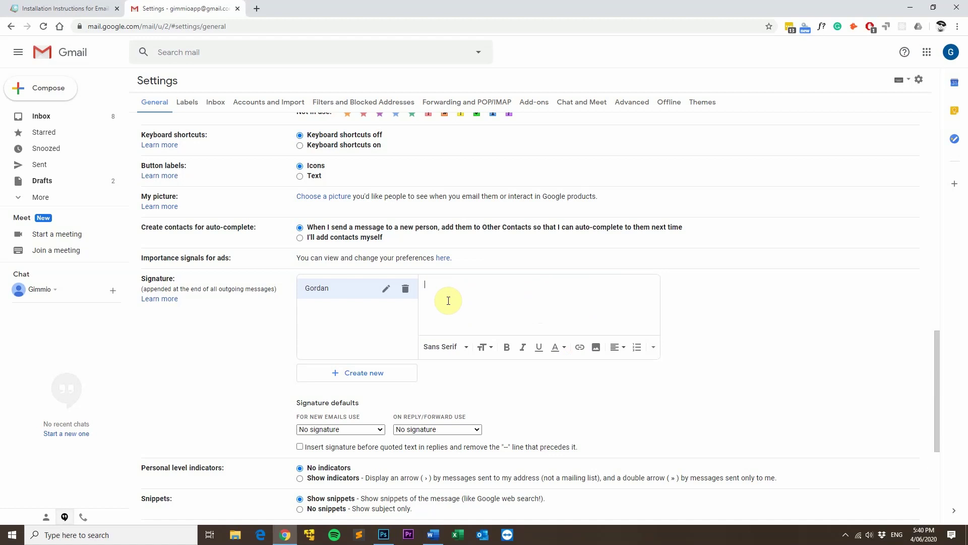
pyautogui.hotkey('ctrl', 'v')
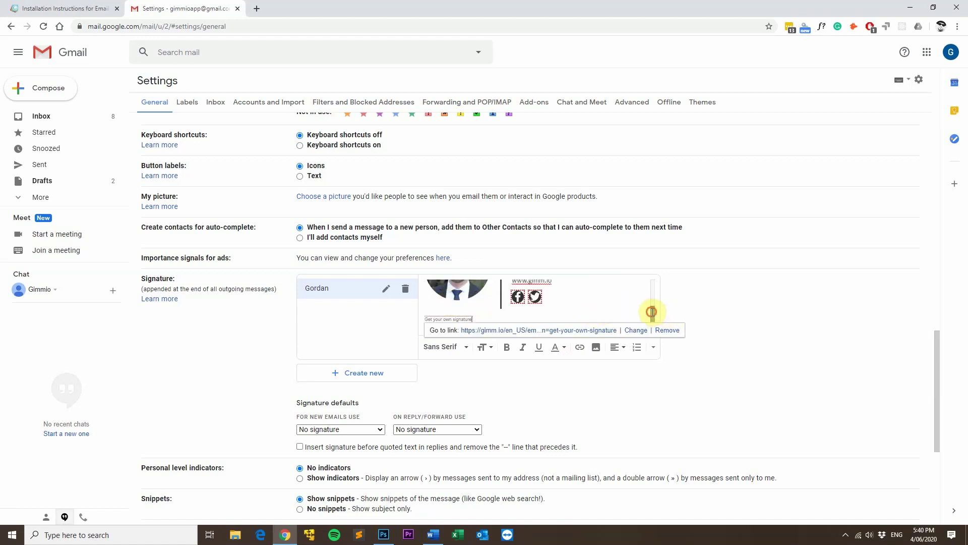
pyautogui.moveTo(653, 312)
pyautogui.mouseDown()
pyautogui.moveTo(653, 281)
pyautogui.moveTo(658, 321)
pyautogui.mouseUp()
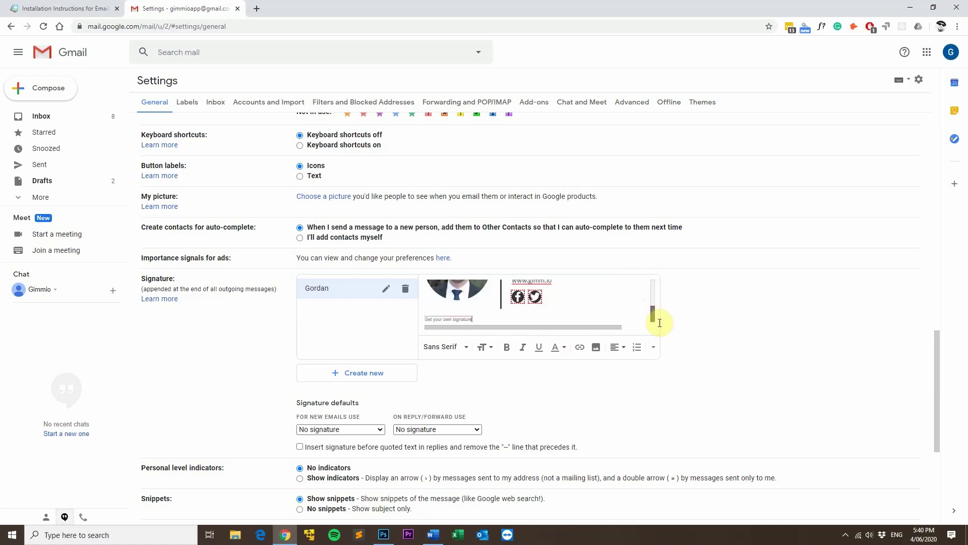
# - Make the new signature the default for new emails and for replies/forwards, then save changes
pyautogui.scroll(-1, 588, 380)
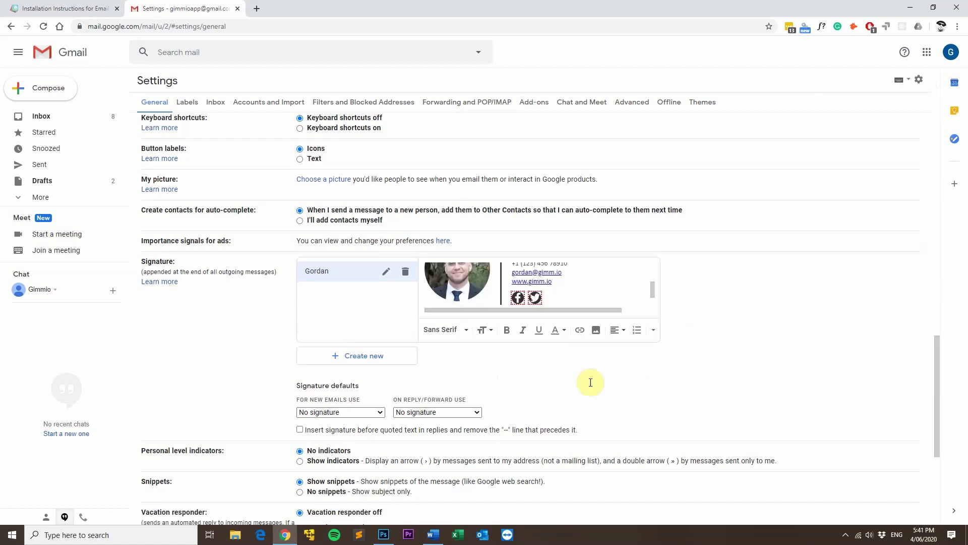
pyautogui.click(355, 413)
pyautogui.click(347, 432)
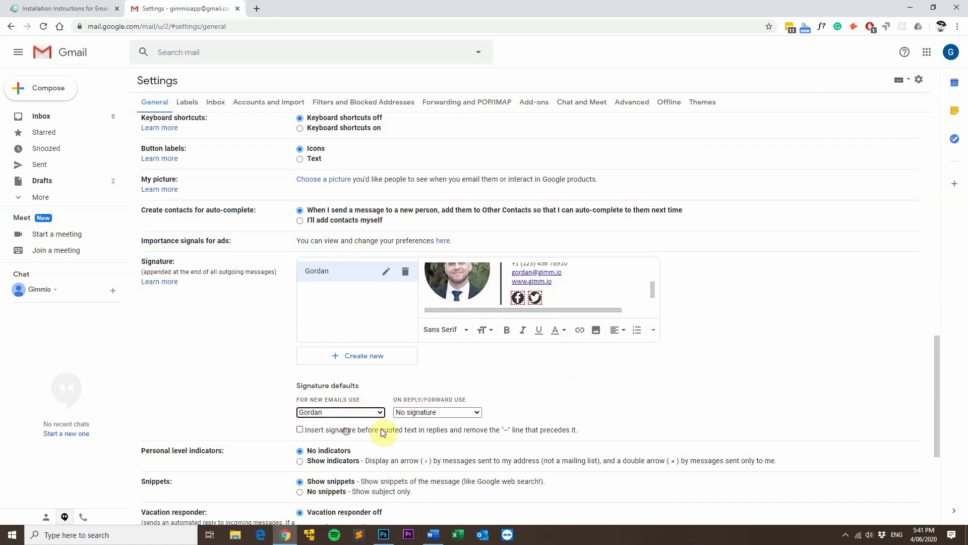
pyautogui.click(432, 413)
pyautogui.click(428, 431)
pyautogui.scroll(-5, 509, 383)
pyautogui.click(510, 470)
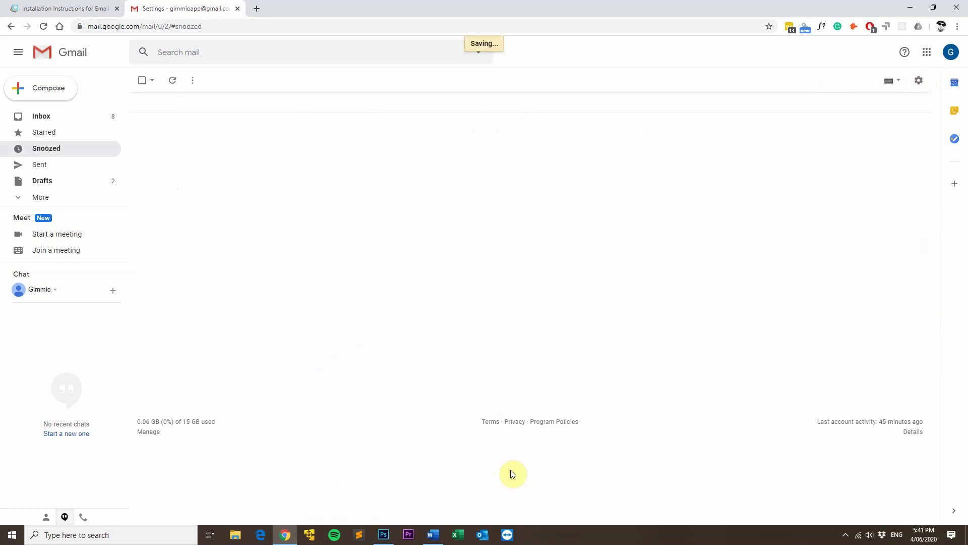
# - Compose a new Gmail message showing the signature, briefly checking the Gimmio tab before returning
pyautogui.click(49, 91)
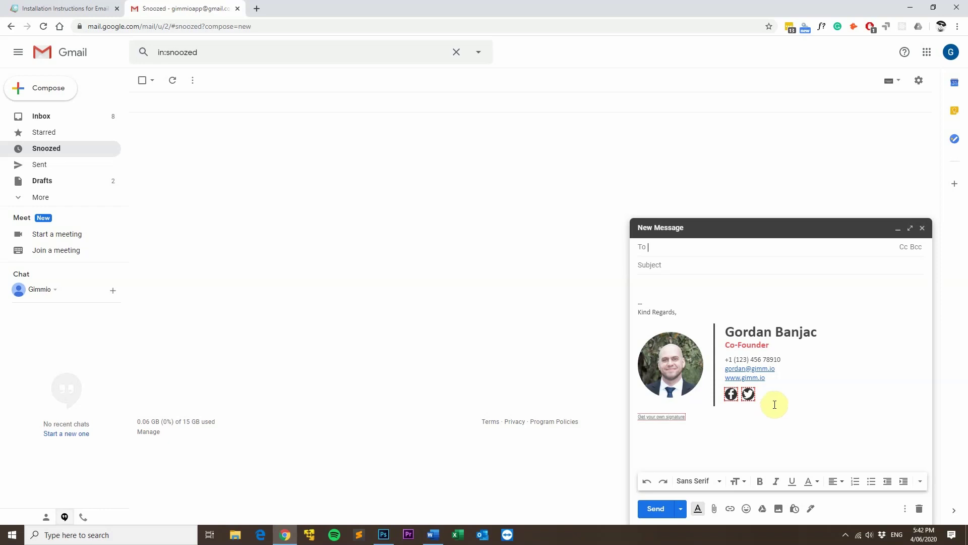
pyautogui.click(86, 10)
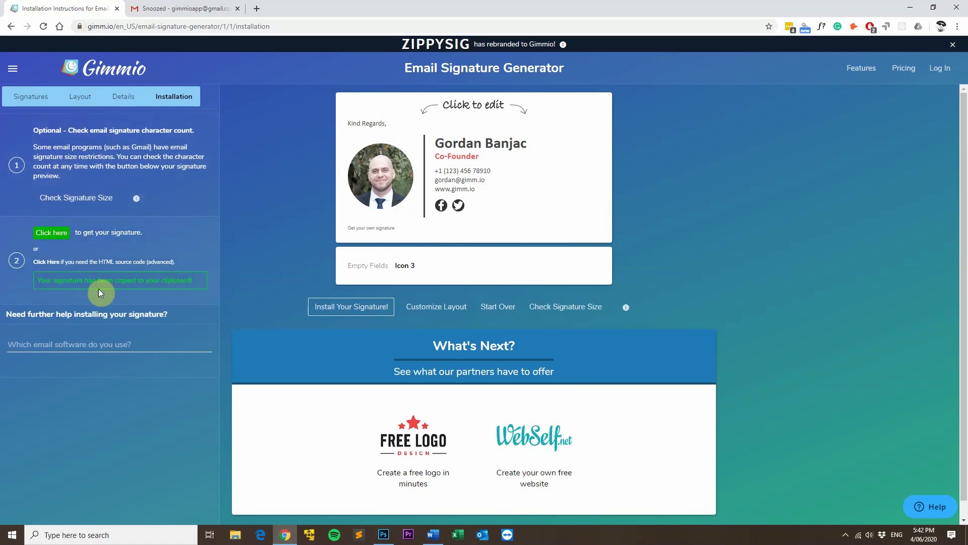
pyautogui.click(184, 9)
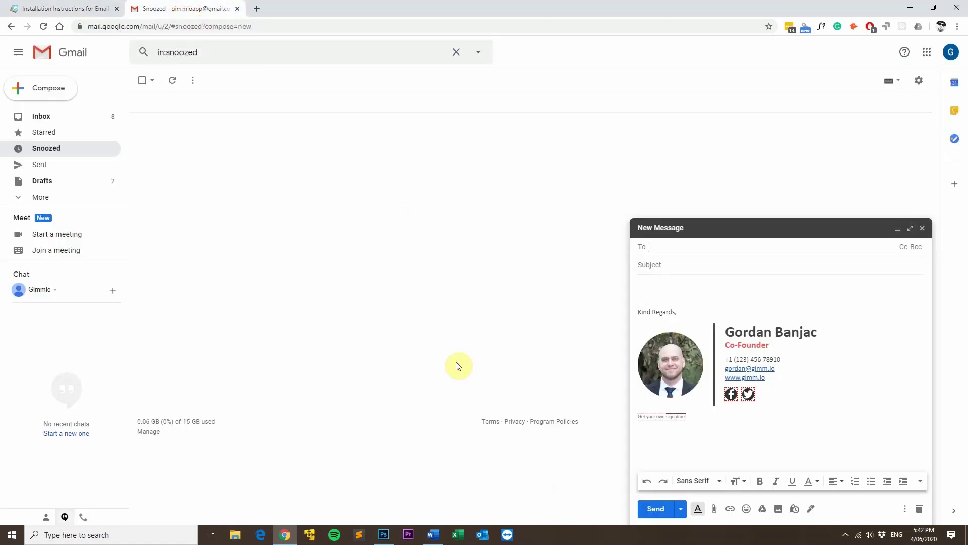